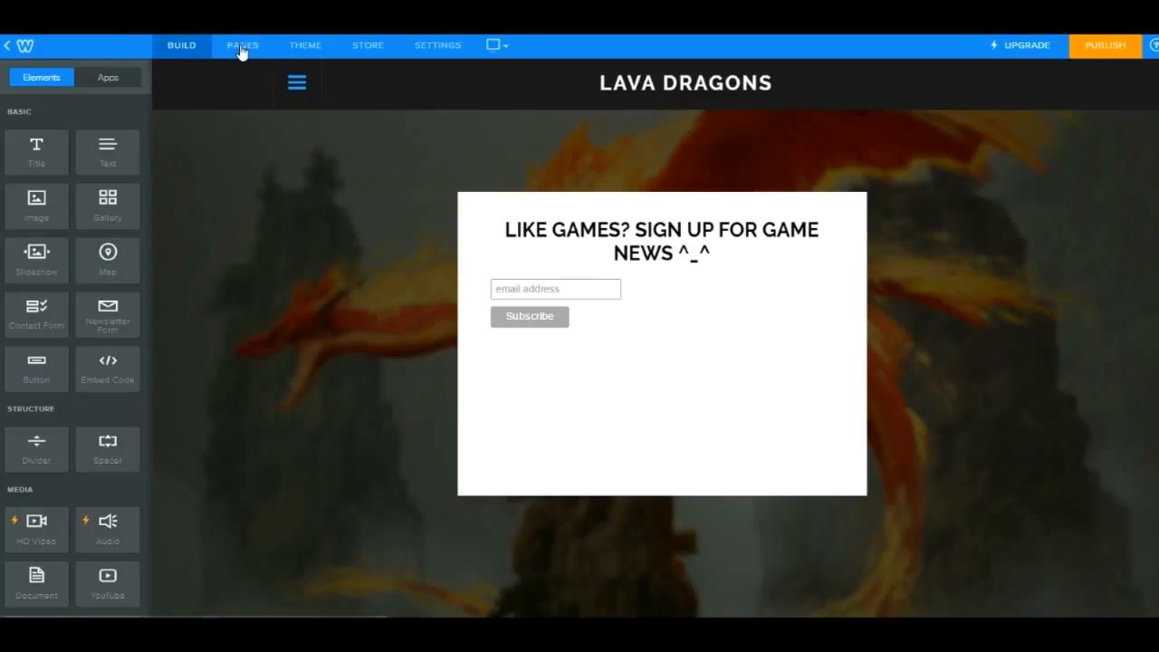
- Delete the existing Landing Page from the site's pages
left_click(241, 47)
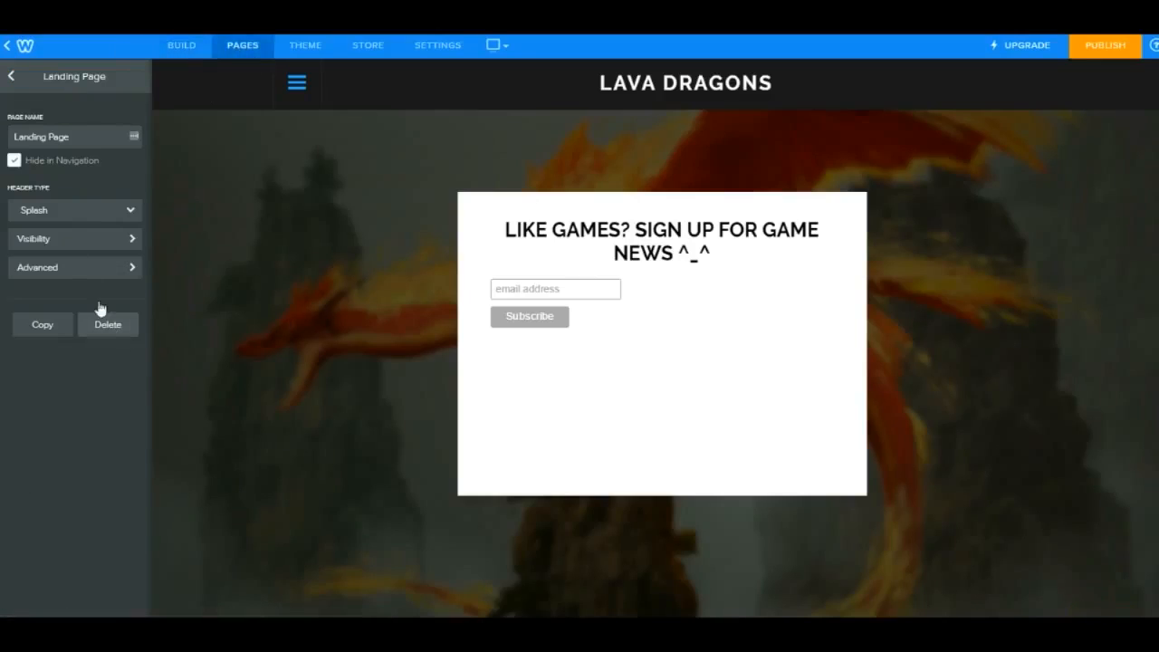
left_click(11, 76)
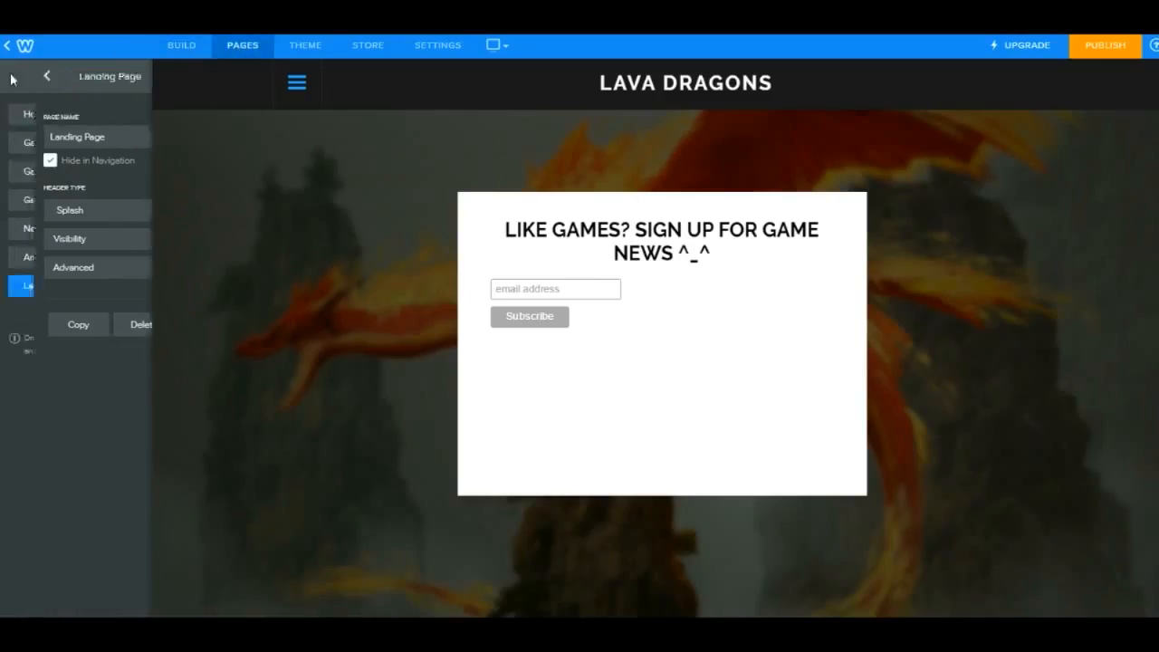
left_click(80, 295)
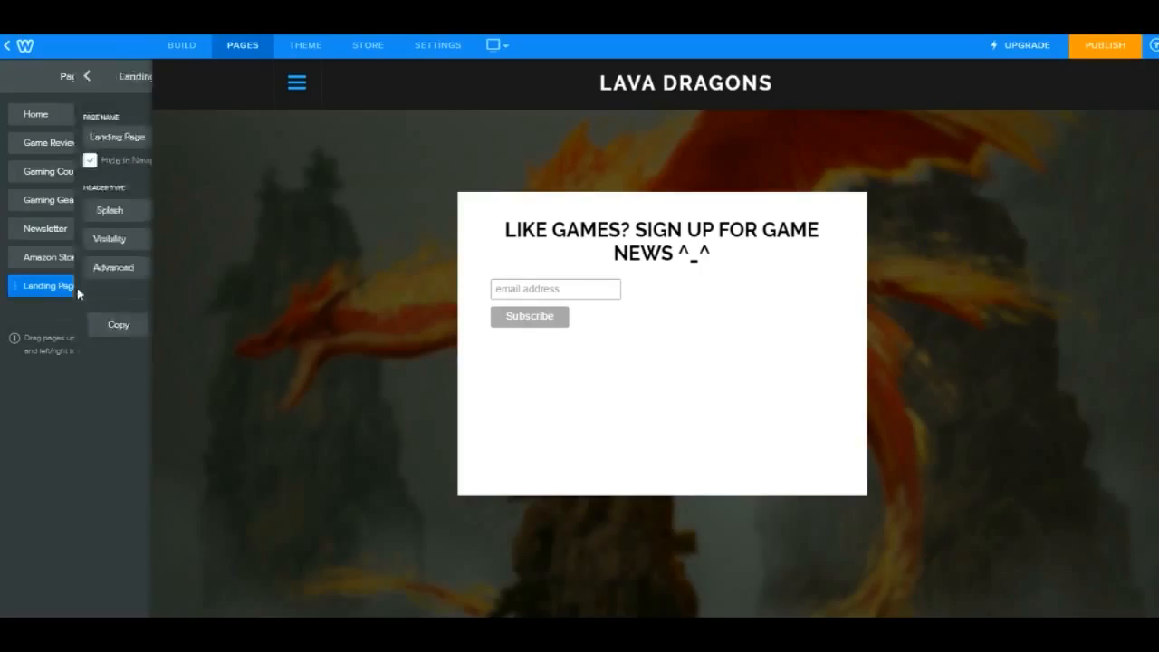
left_click(105, 325)
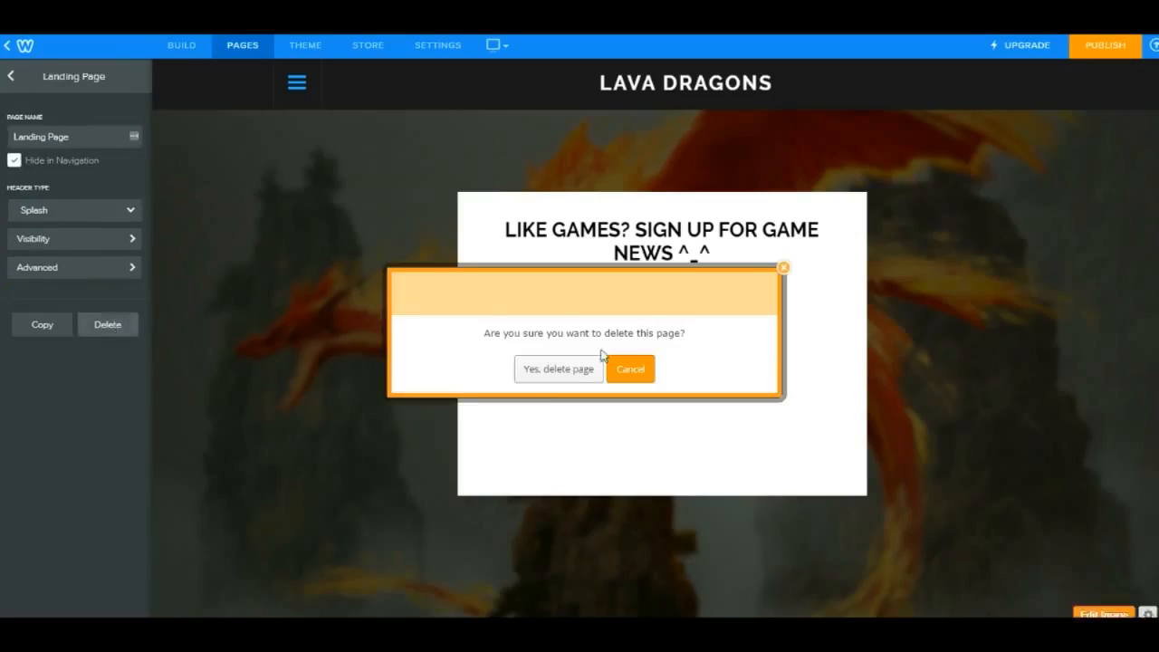
key("Return")
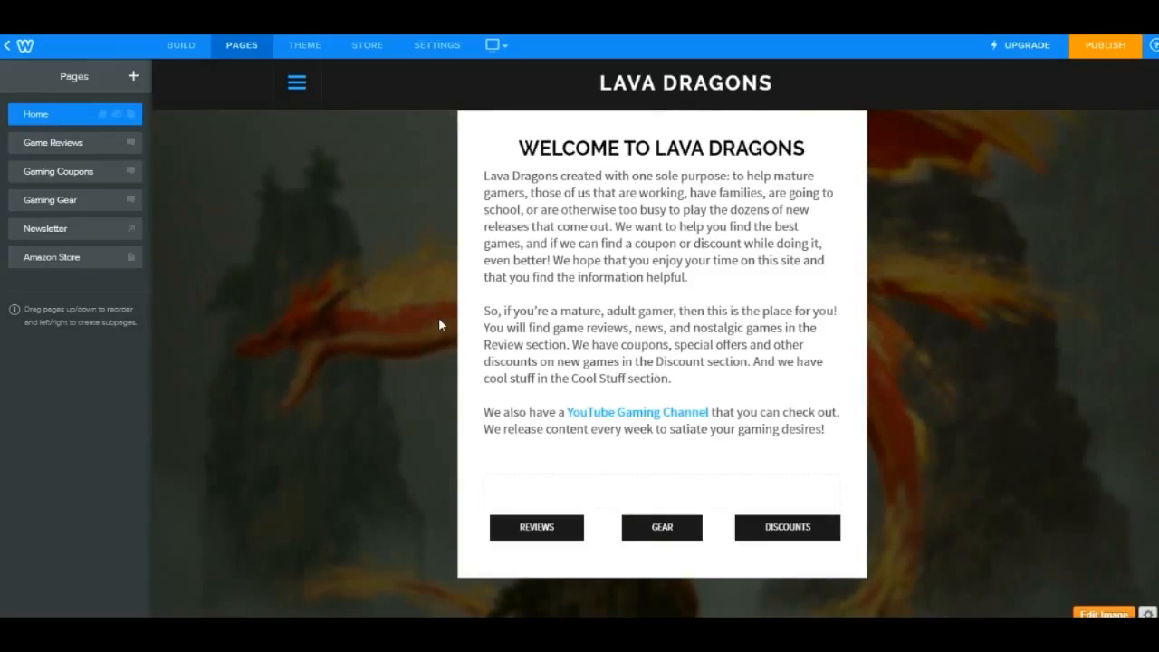
- Add a new standard page named Landing Page
left_click(131, 77)
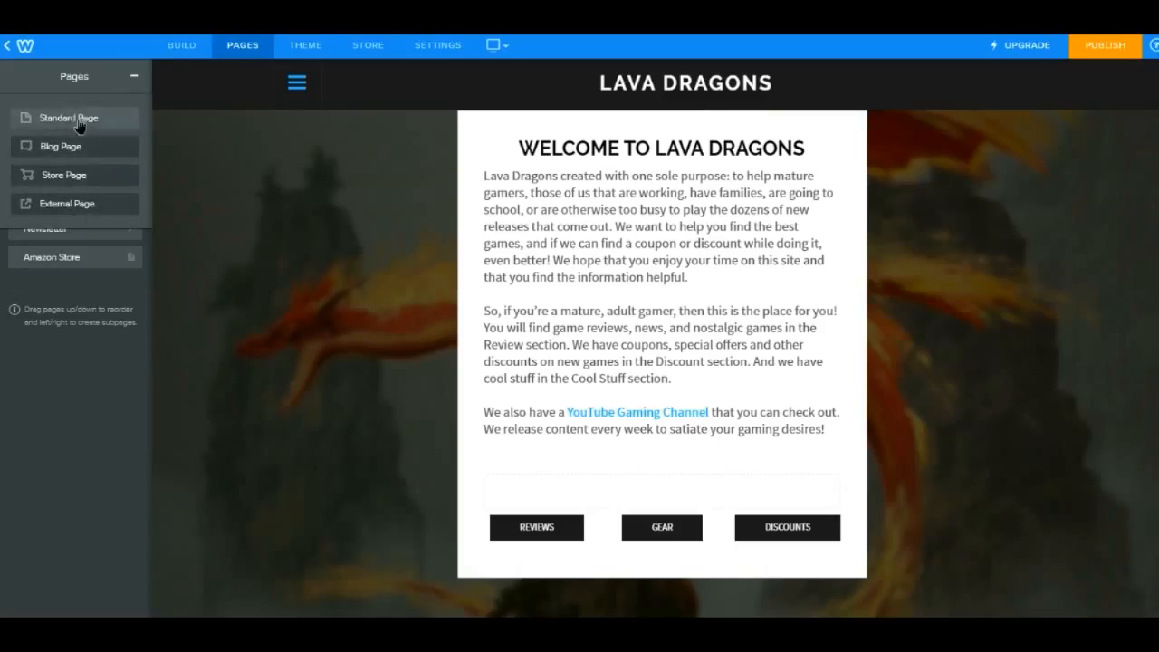
left_click(76, 119)
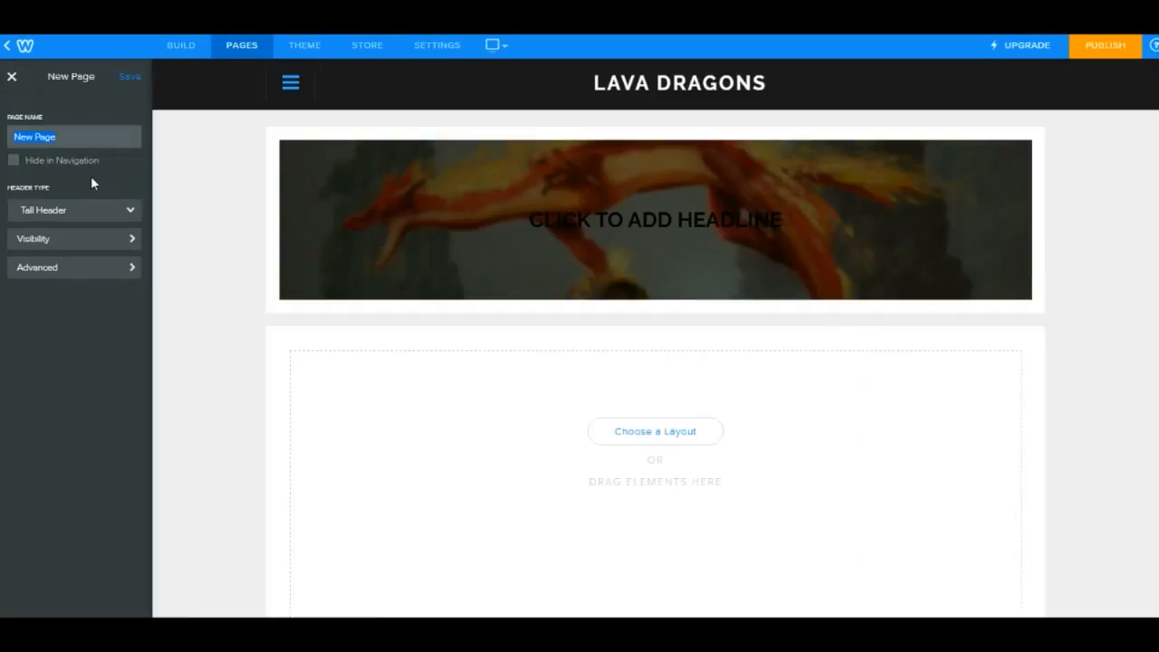
type("Landing Page")
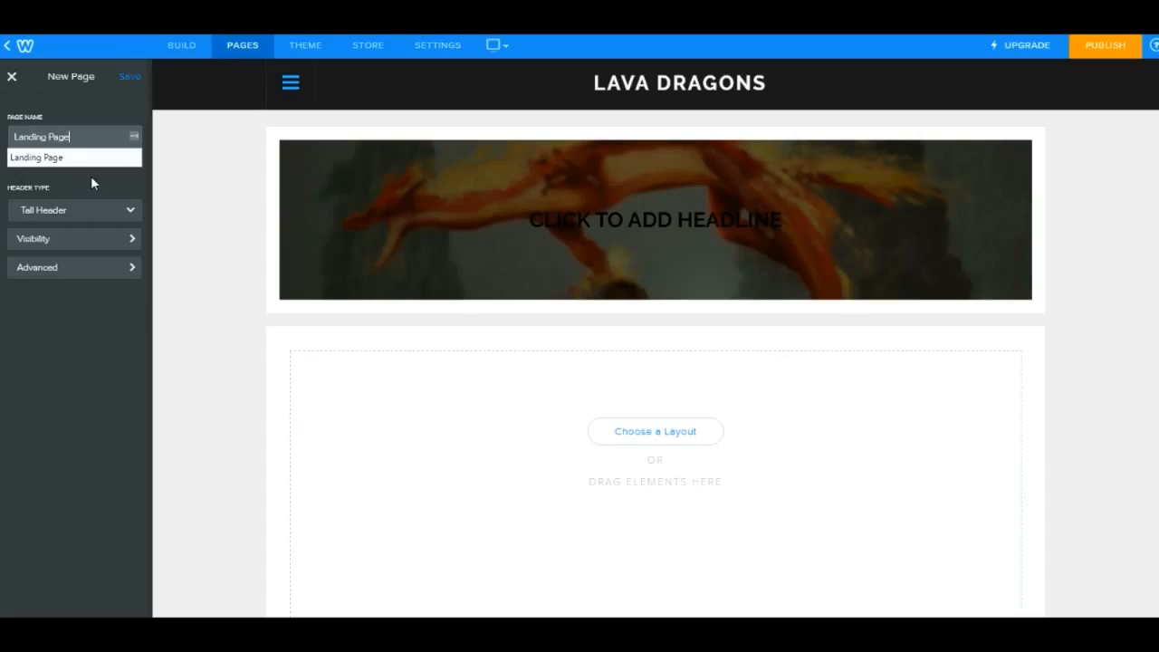
left_click(89, 215)
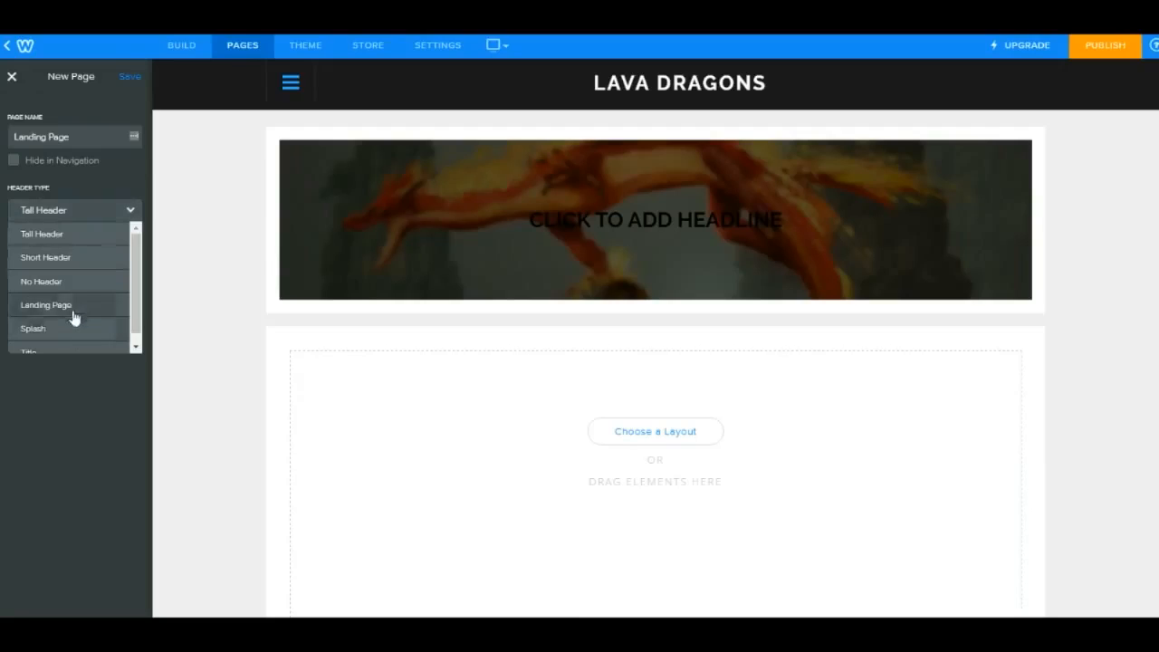
scroll(74, 330, "down", 1)
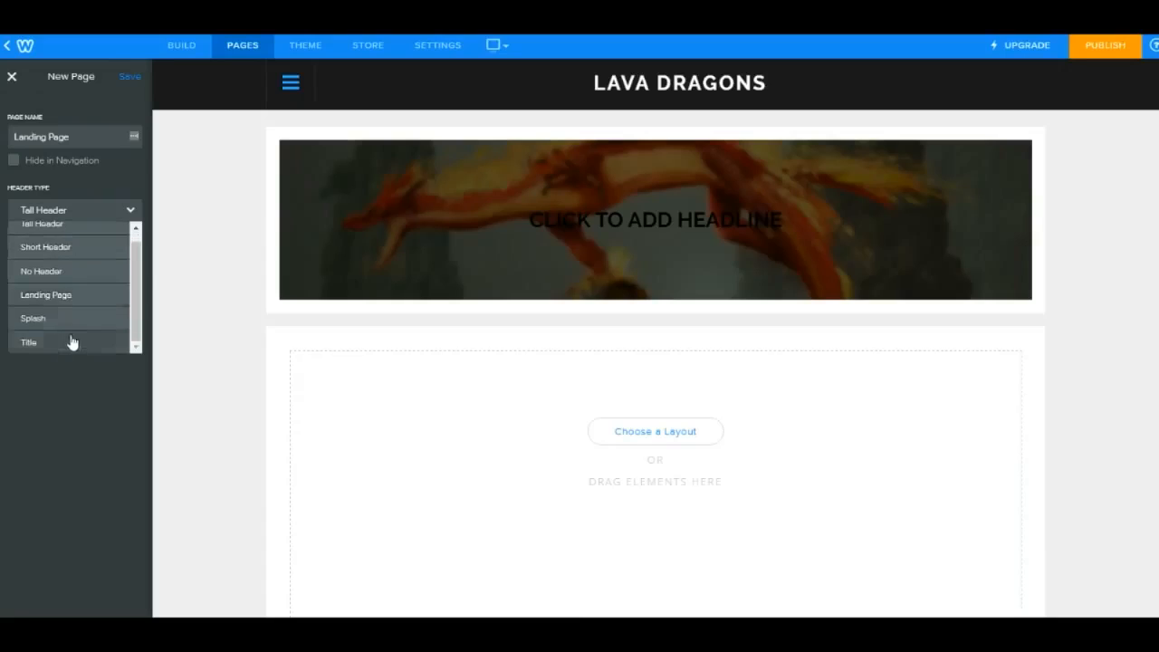
left_click(94, 295)
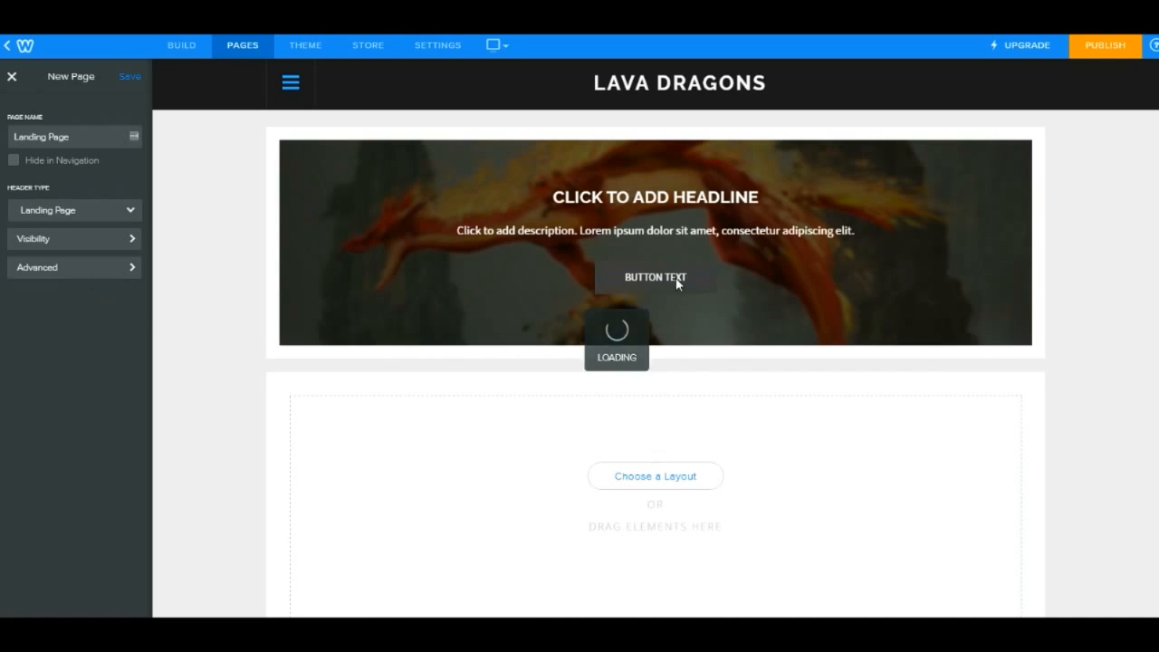
scroll(625, 427, "down", 2)
scroll(640, 448, "up", 2)
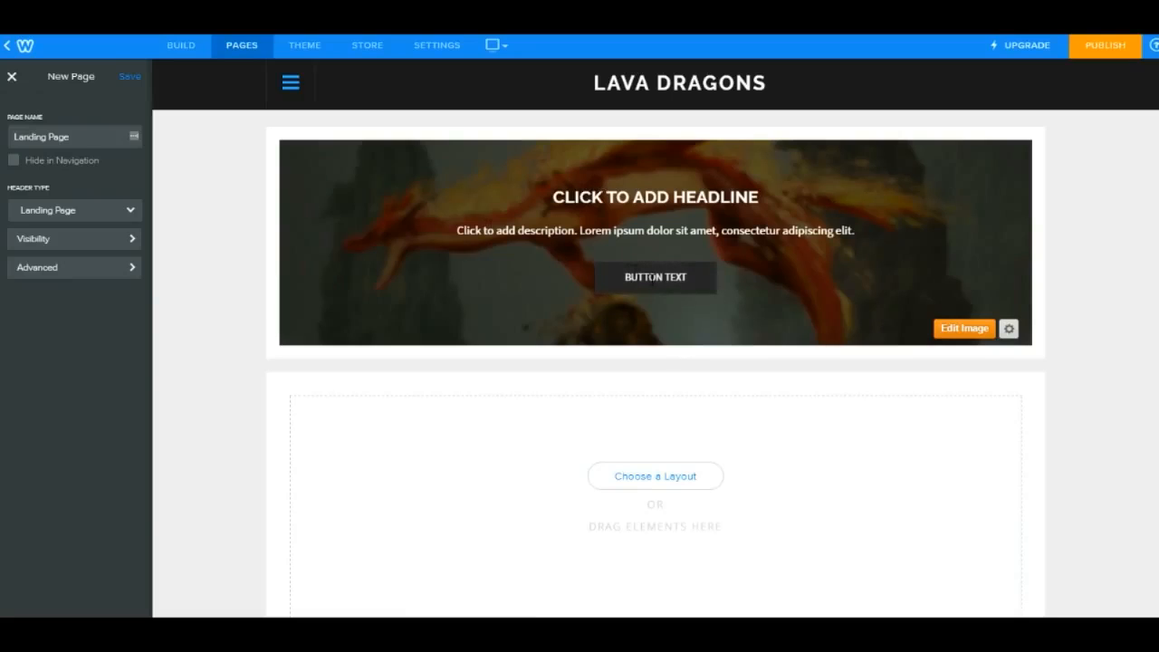
scroll(715, 353, "down", 2)
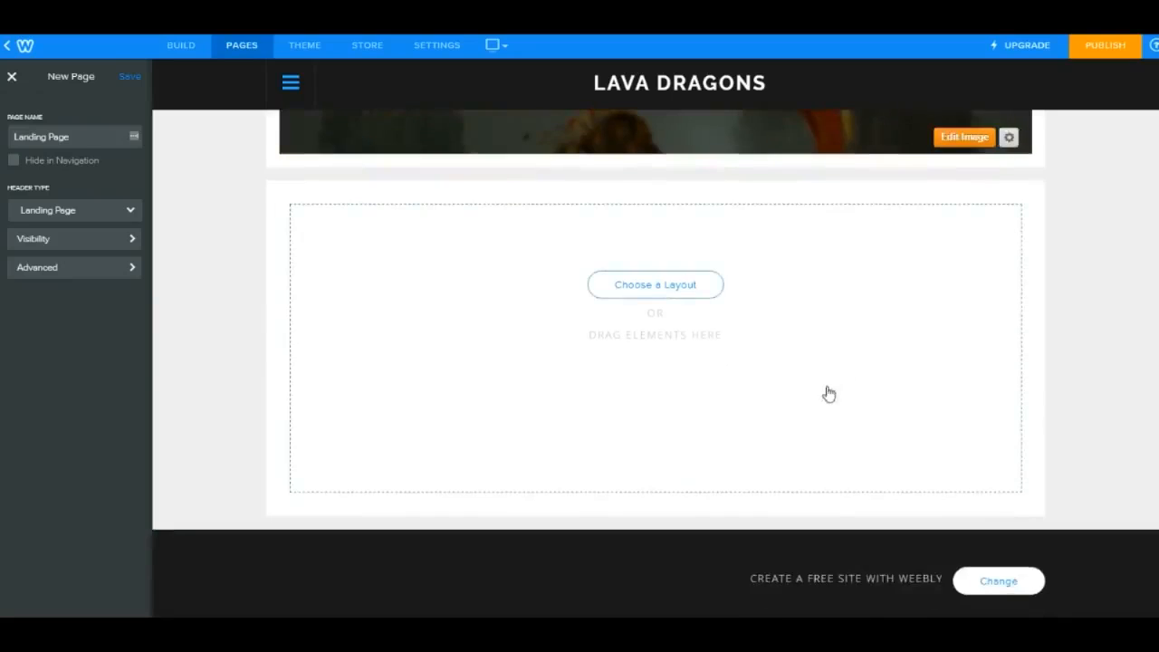
left_click(688, 289)
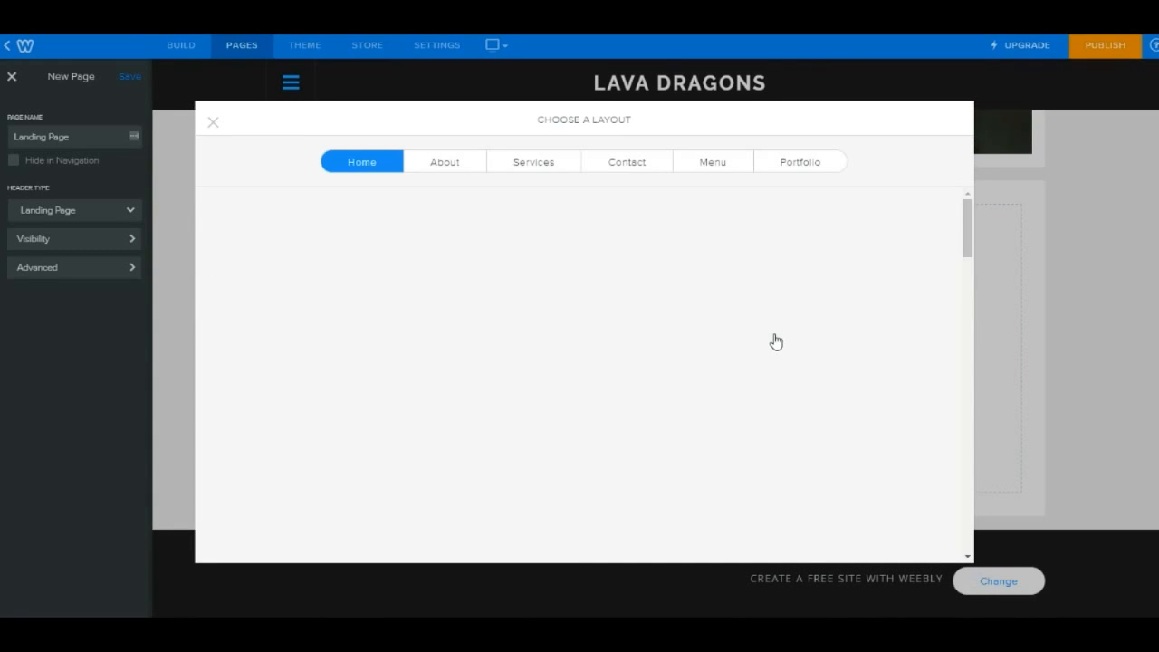
left_click(1038, 220)
scroll(597, 320, "up", 2)
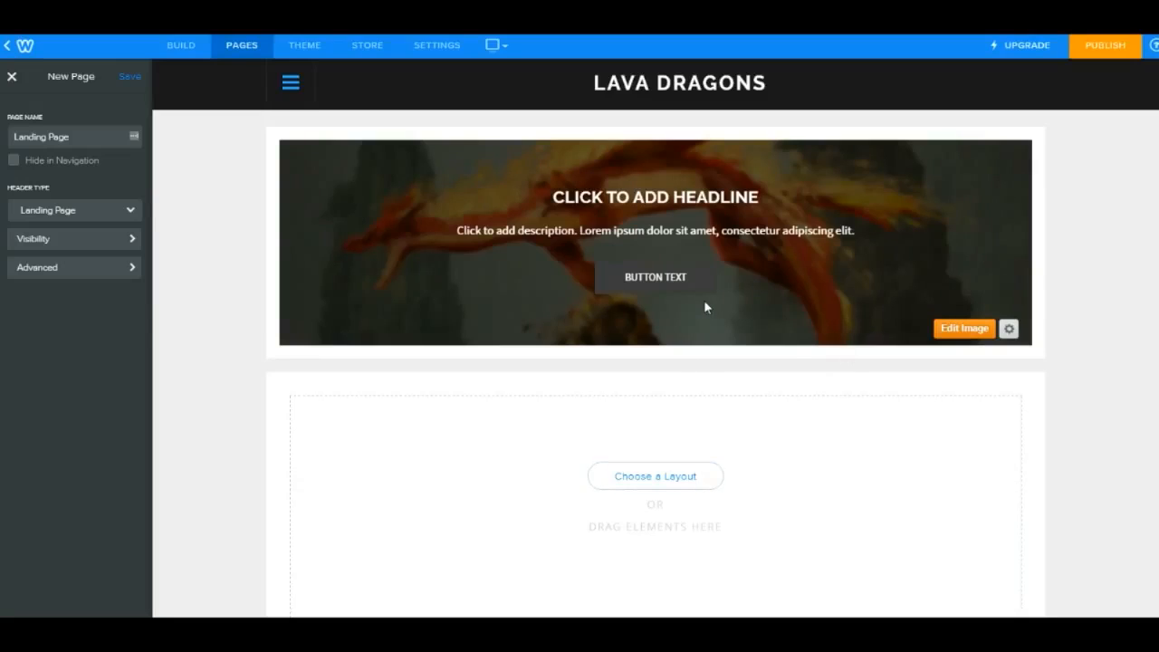
- Set the page's header type to Splash and hide the page from navigation
left_click(83, 213)
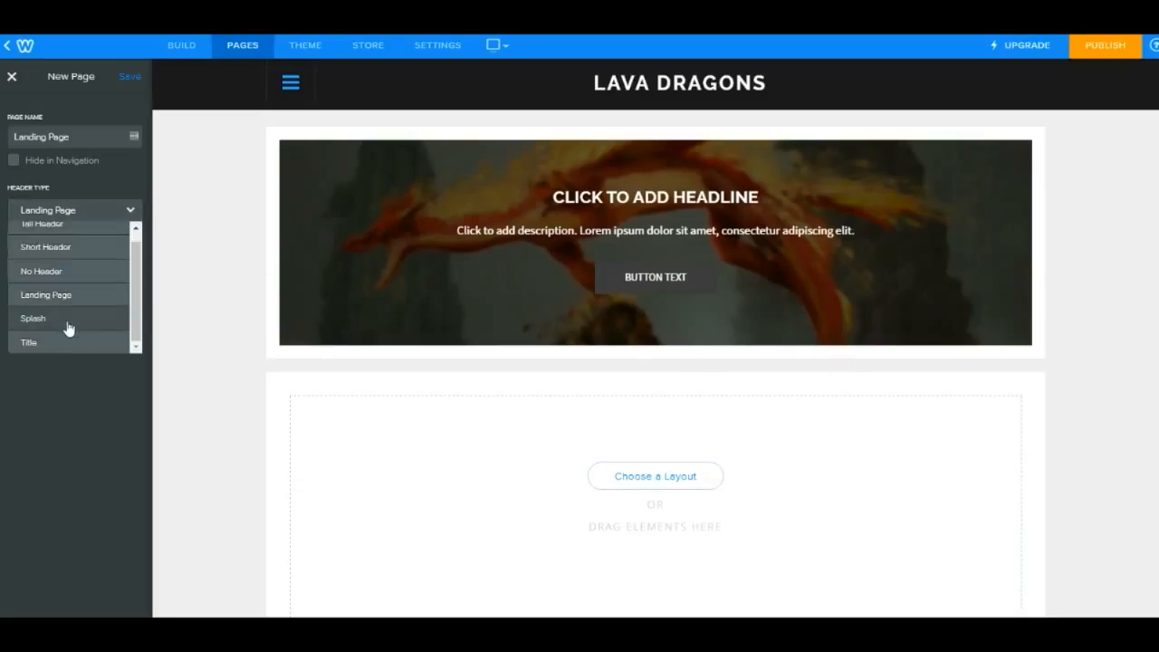
left_click(36, 318)
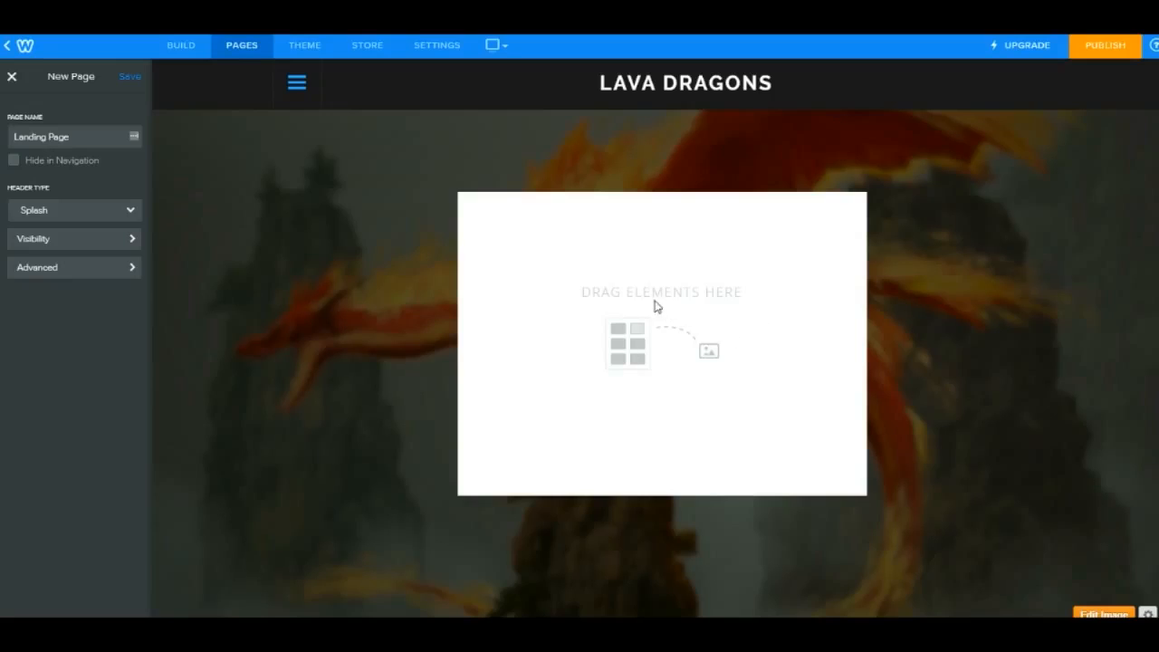
left_click(13, 161)
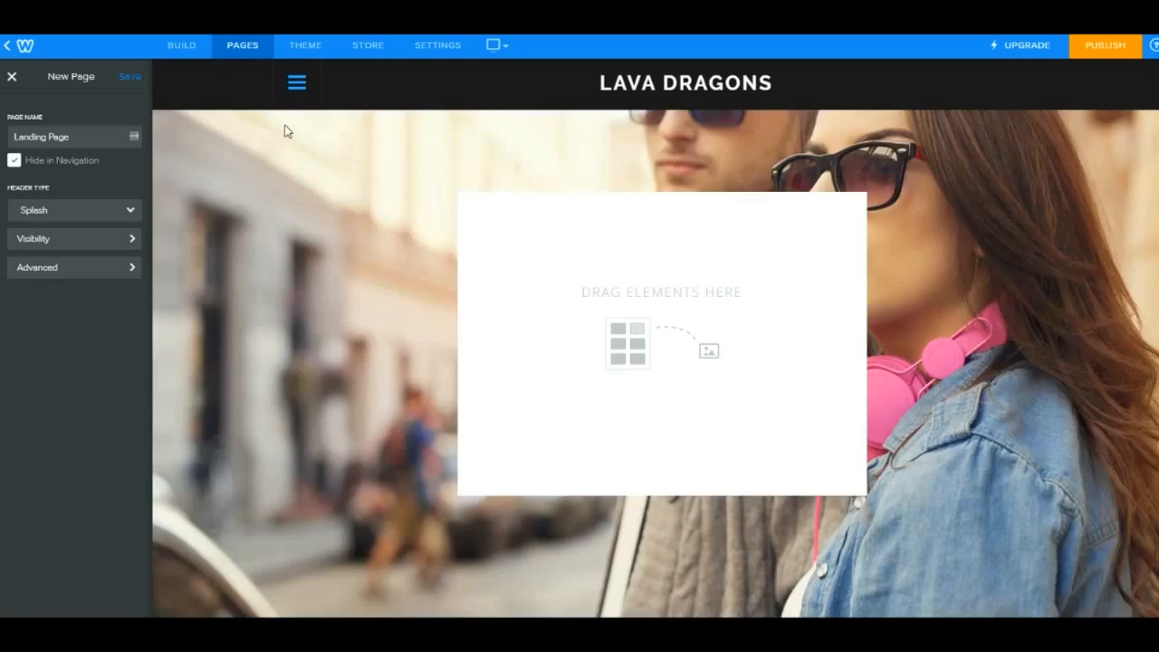
- Save the new page and return to building it
left_click(296, 83)
left_click(1028, 84)
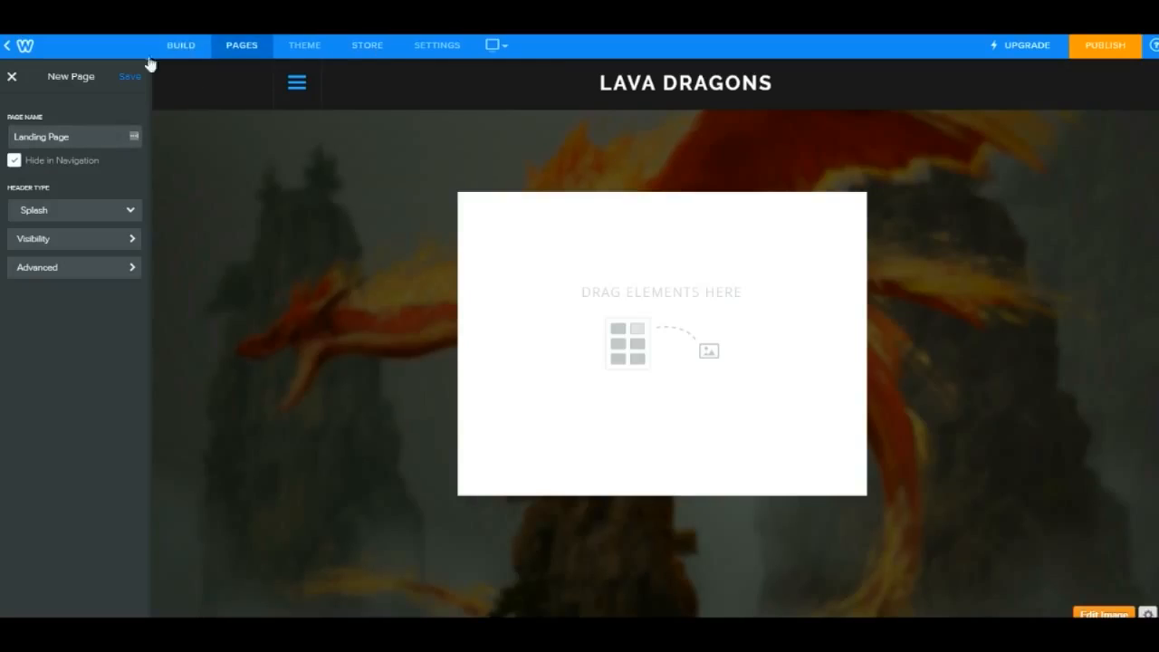
left_click(128, 78)
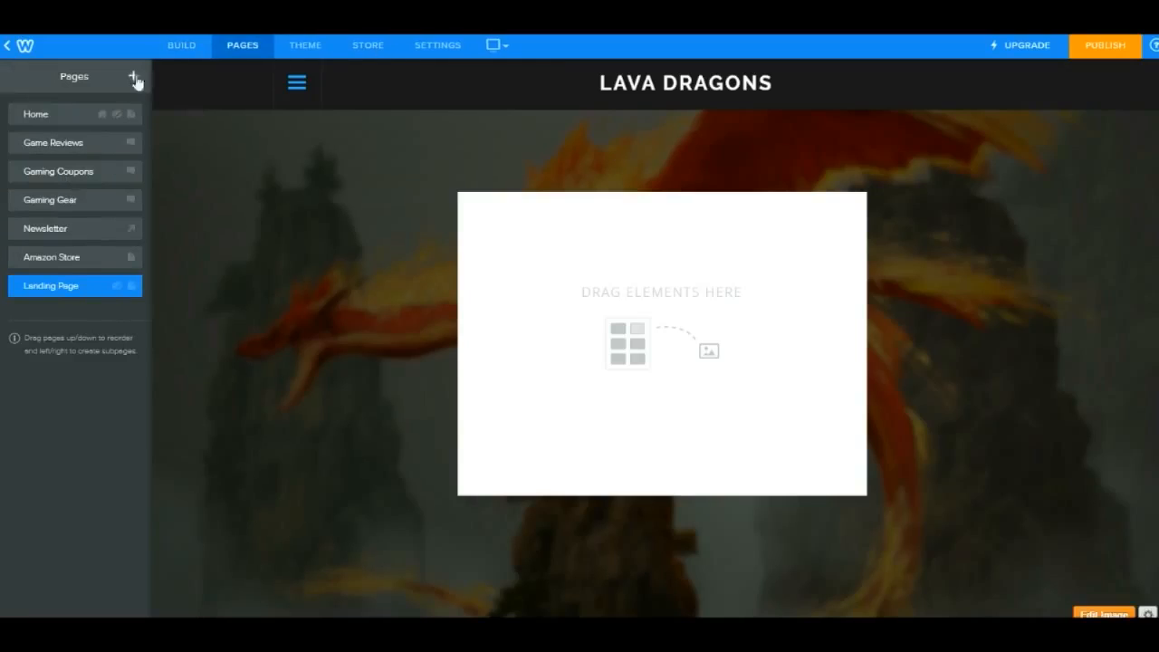
left_click(224, 273)
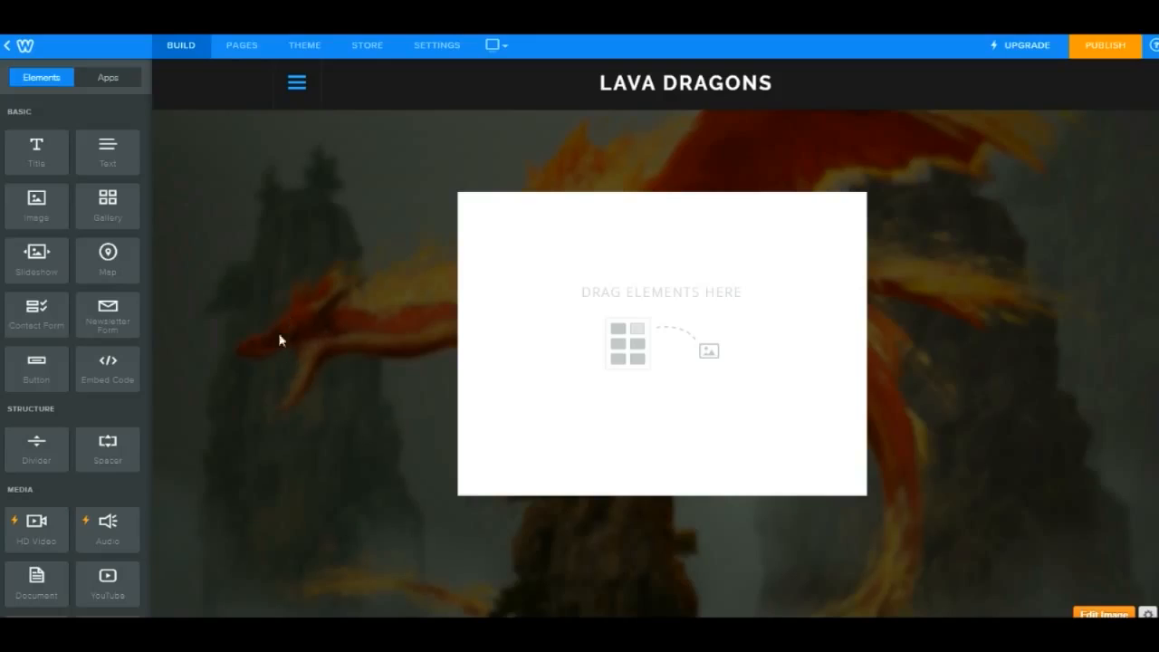
- Add a Newsletter Form to the splash box and title it "LIKE GAMES? SIGN UP FOR GAME NEWS!"
left_click_drag(101, 317, 711, 356)
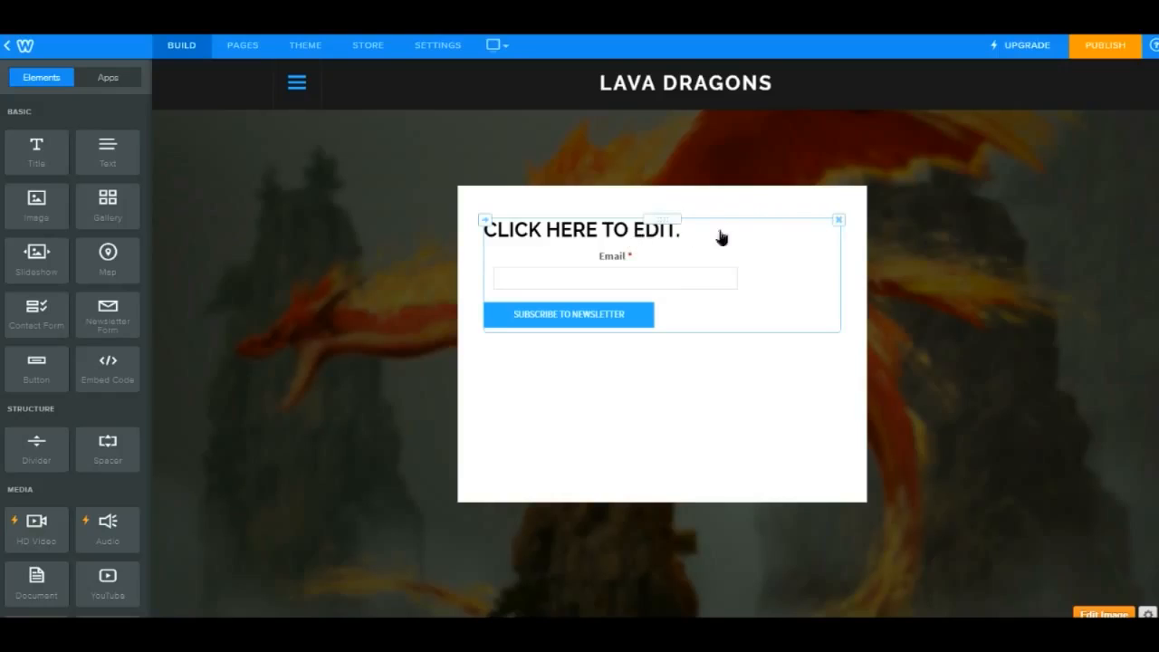
left_click(719, 236)
left_click(485, 232)
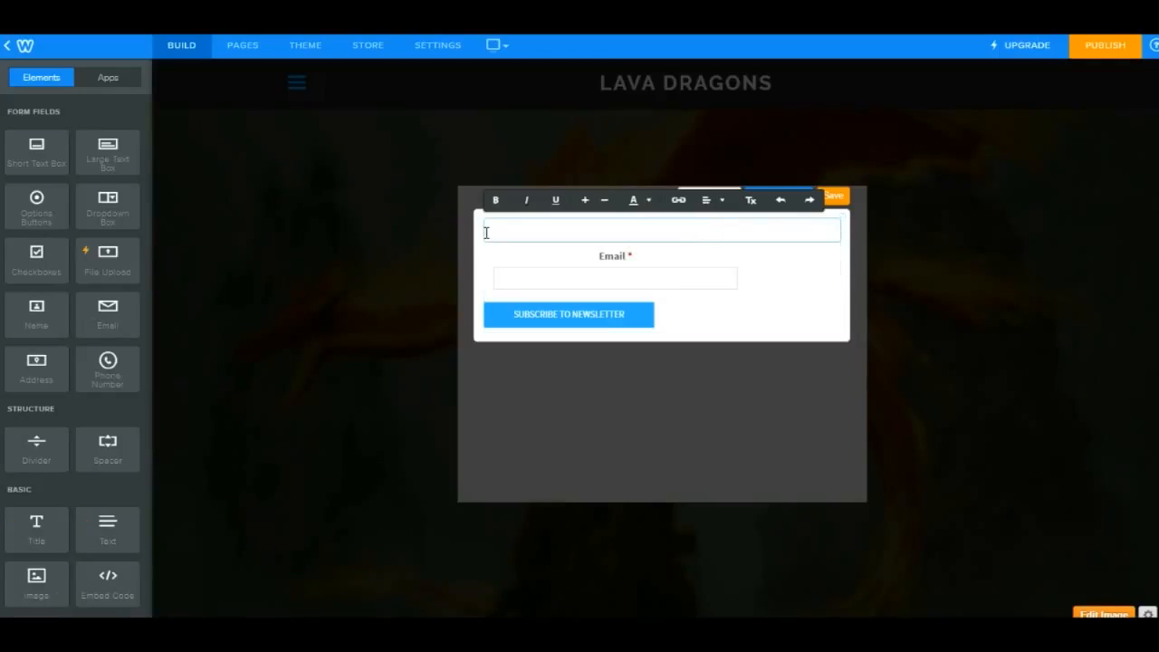
type("G")
key("BackSpace")
type("LIKE GAME")
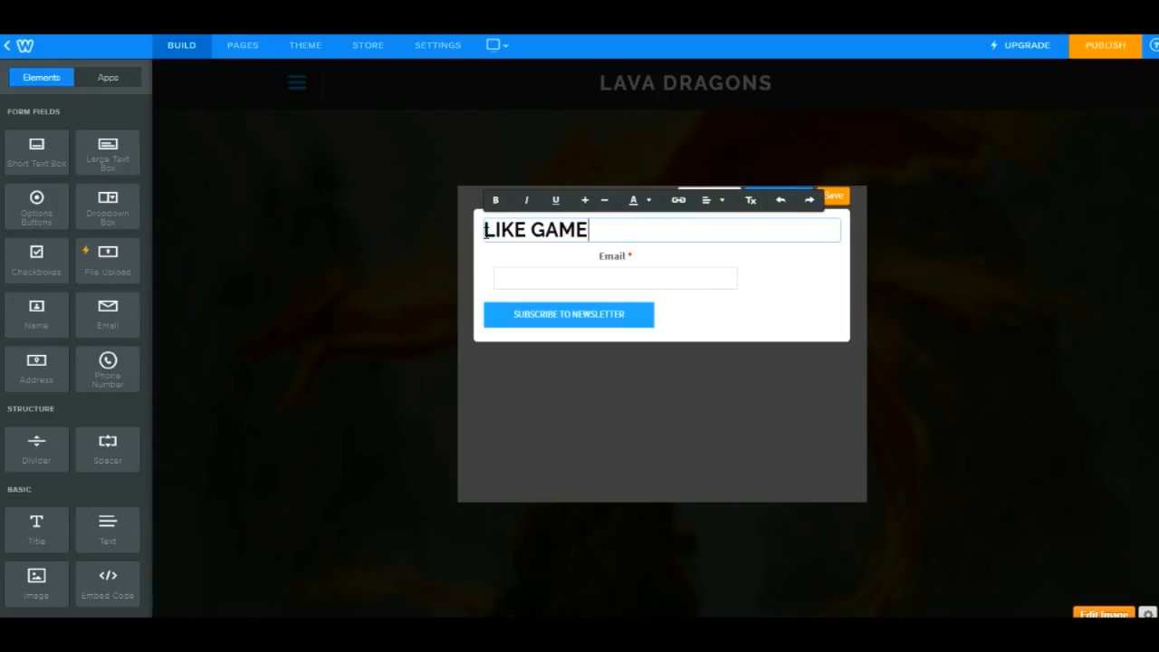
type("S? SIGN UP FOR GAME NEWS!")
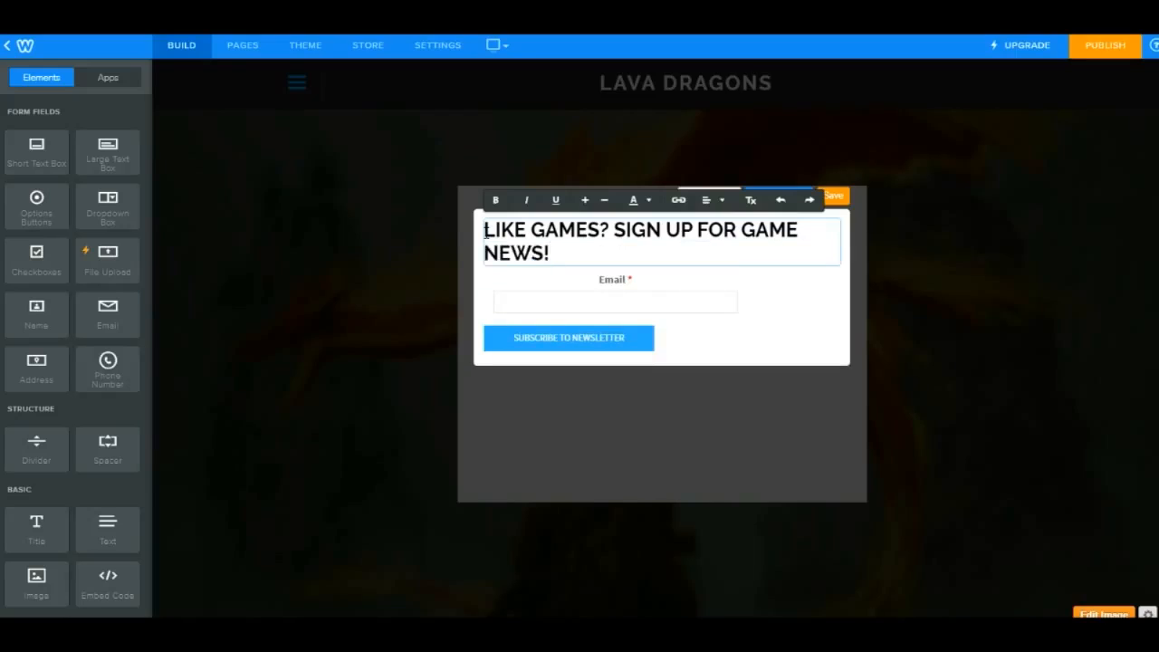
- Center the form's heading and center the subscribe button through the form options
left_click(708, 200)
left_click(714, 246)
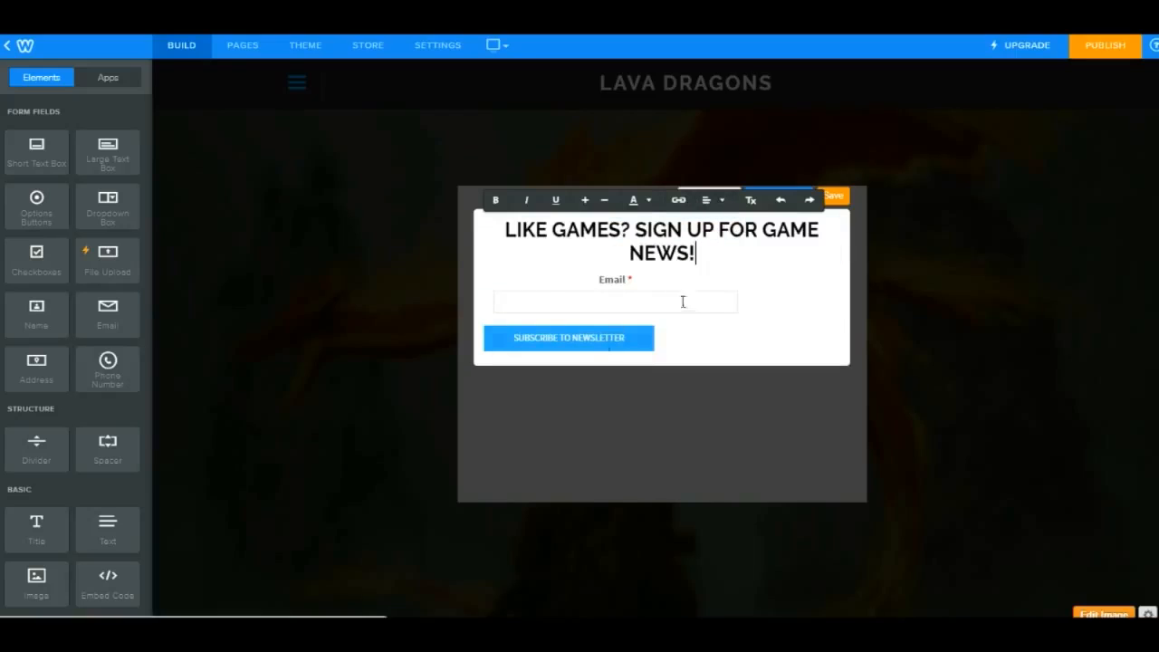
left_click(683, 301)
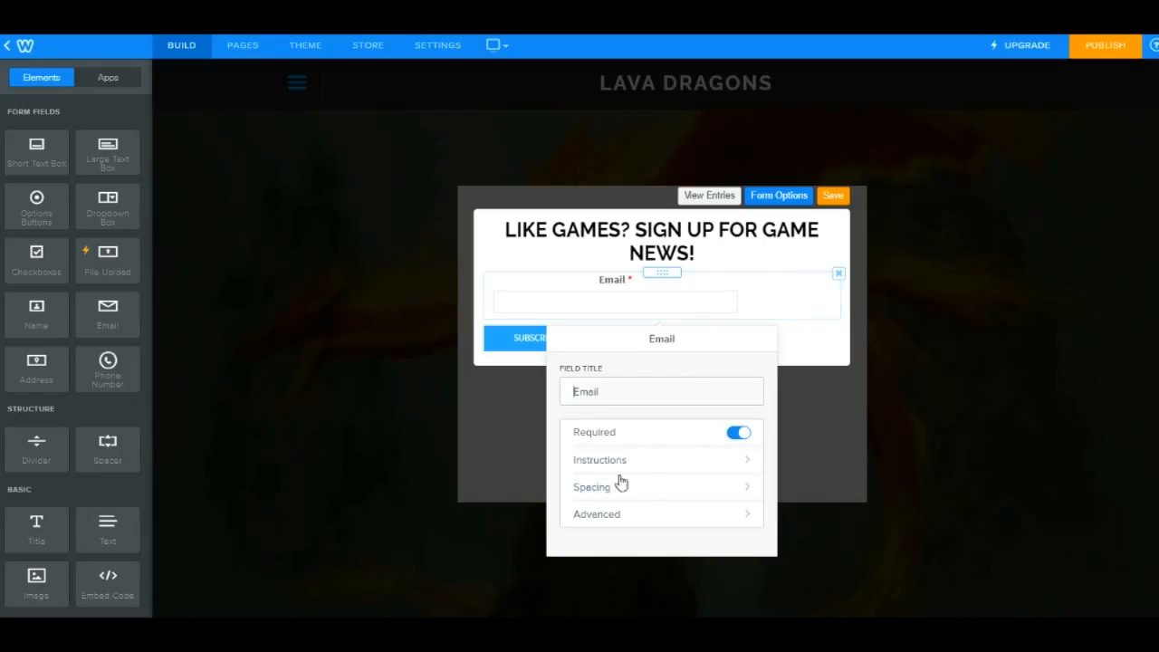
left_click(827, 344)
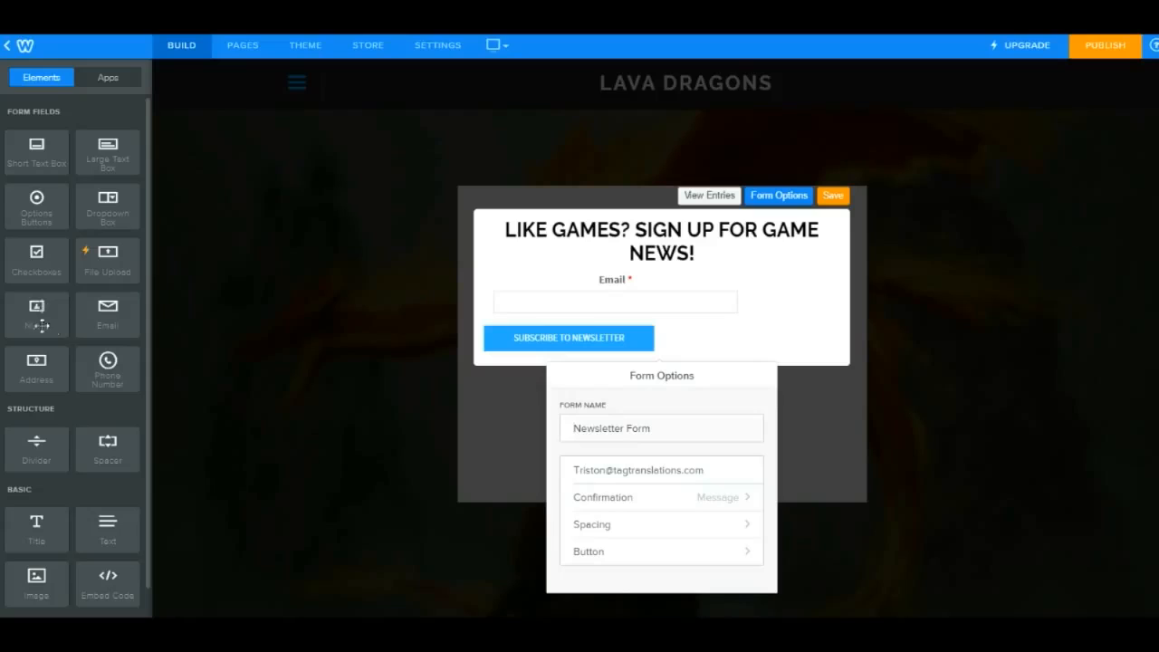
scroll(68, 478, "down", 1)
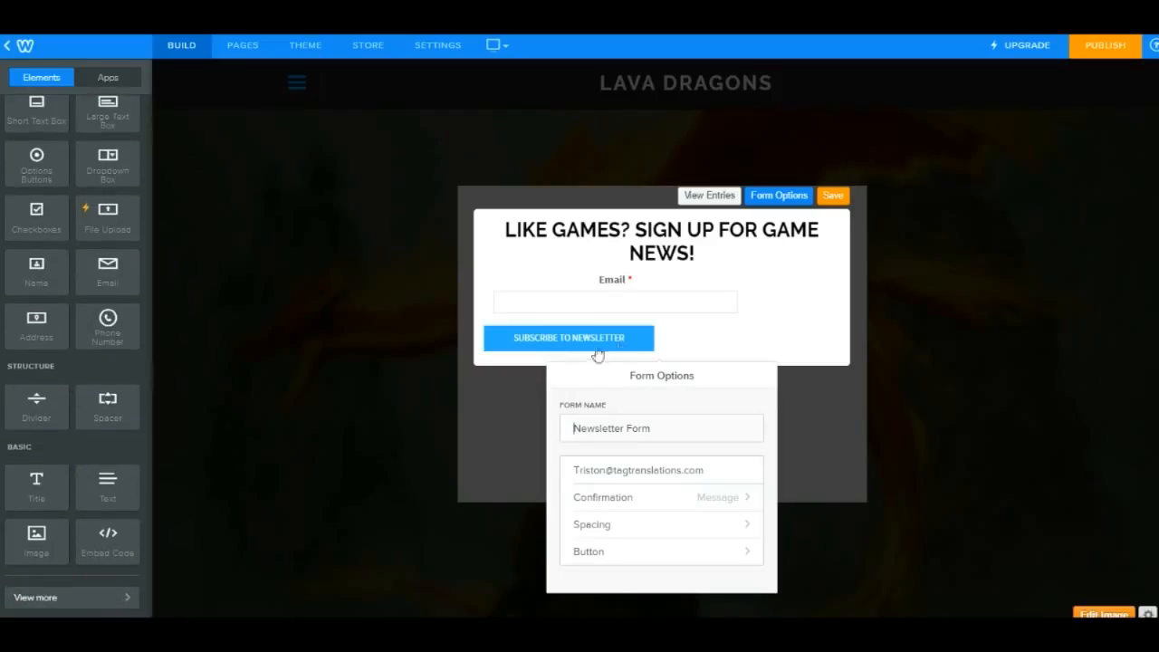
left_click(631, 554)
left_click(716, 425)
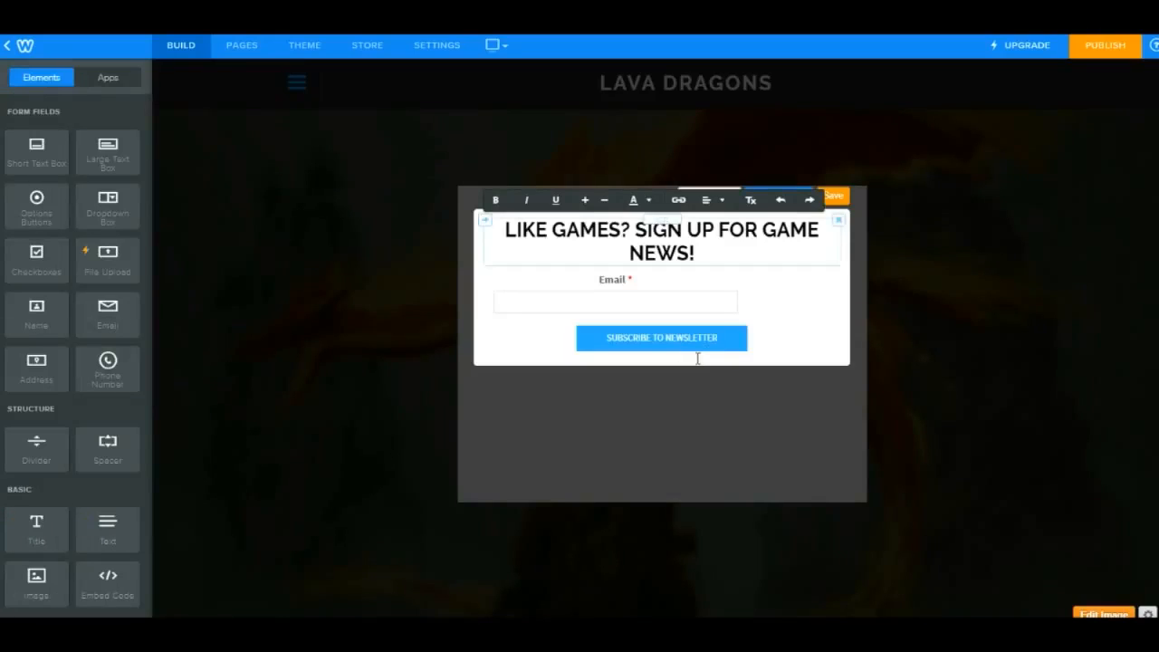
left_click(26, 157)
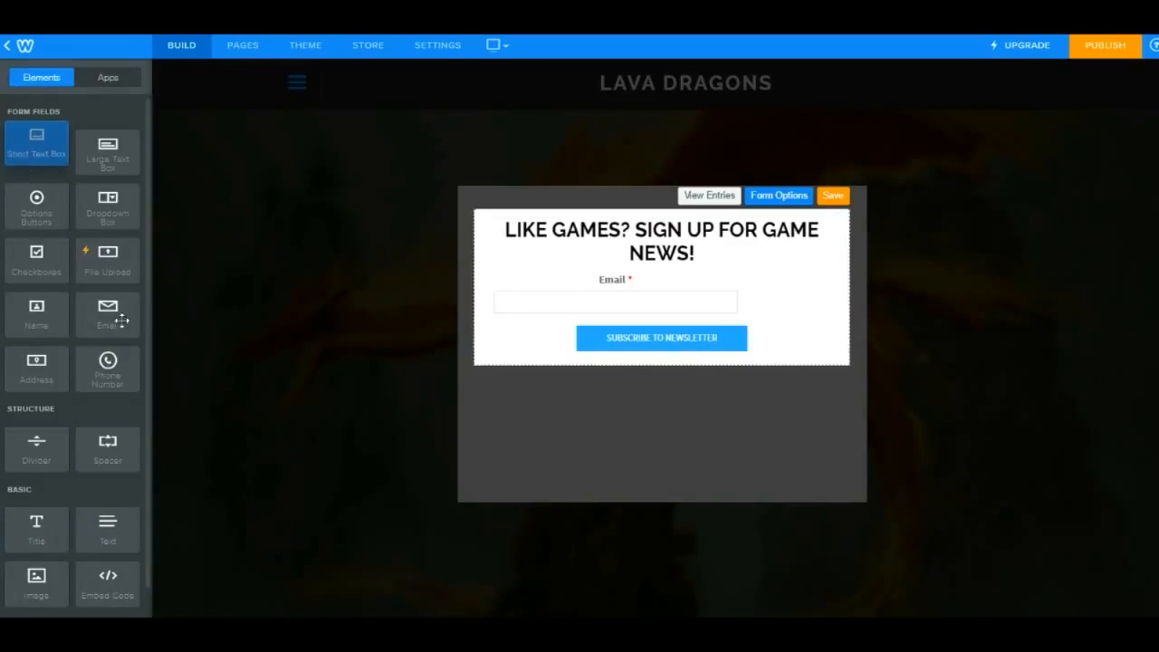
left_click_drag(65, 312, 606, 300)
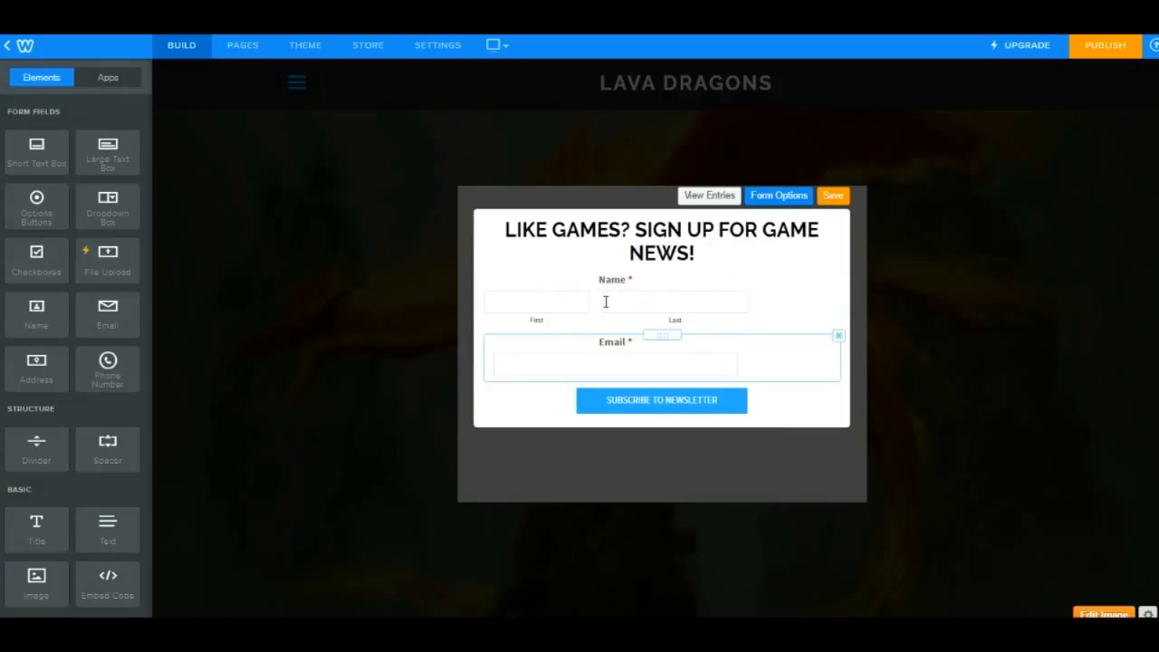
left_click(656, 293)
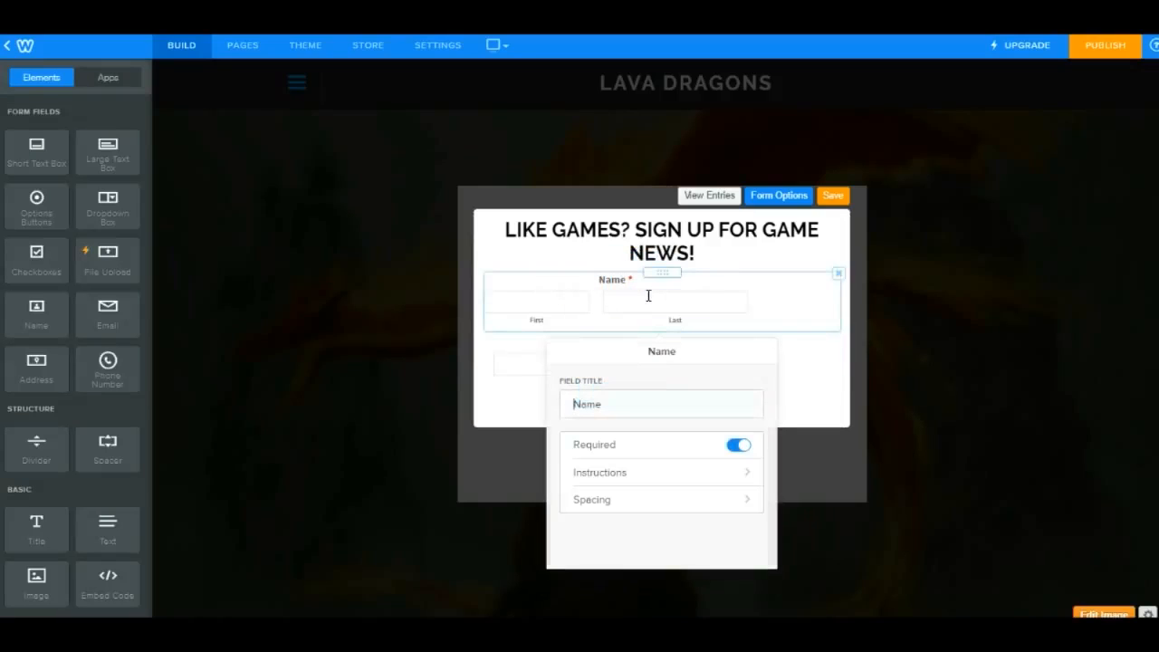
left_click(838, 272)
left_click(815, 228)
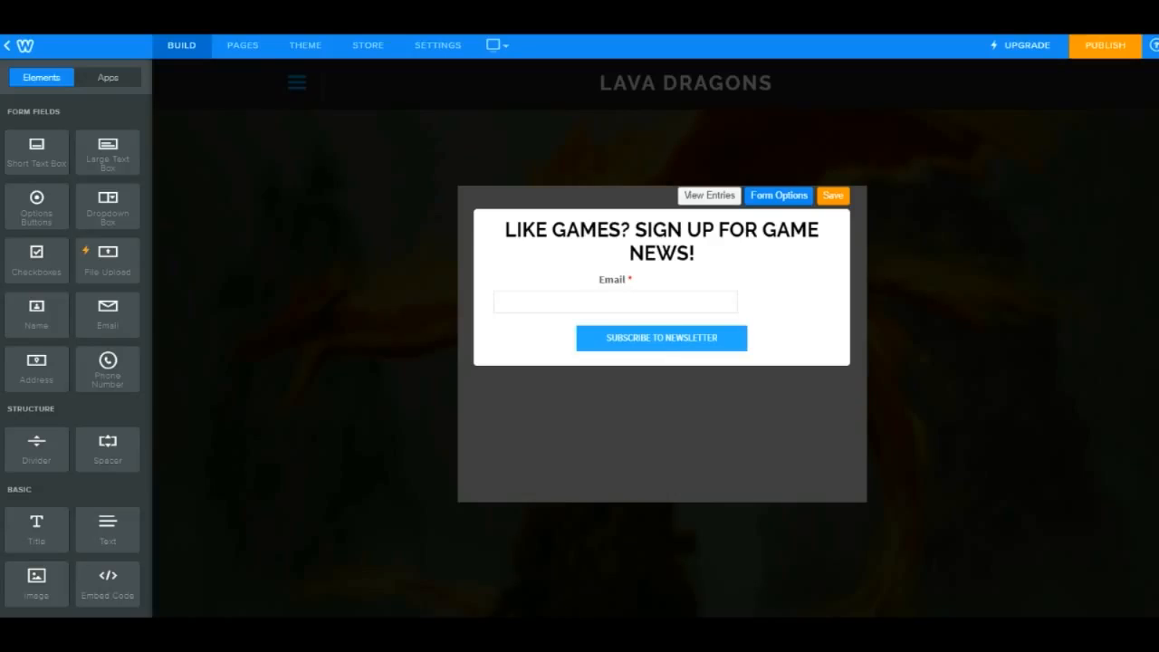
- Save the newsletter form changes
left_click(832, 196)
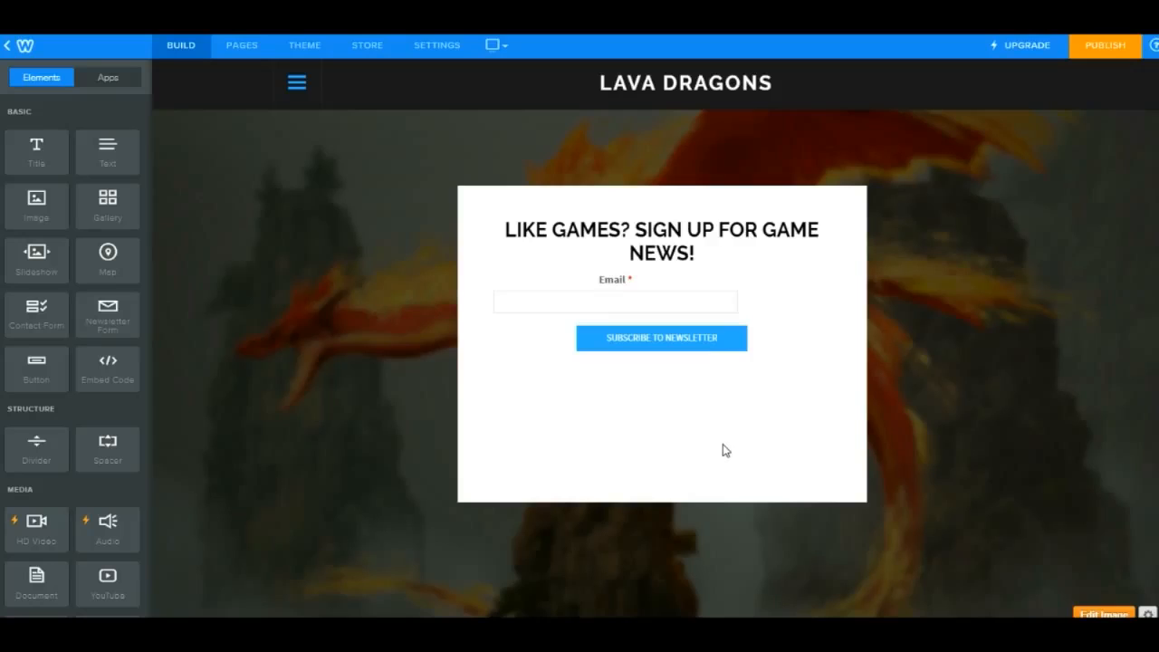
- Set the newsletter form's confirmation to a website link and save the form
left_click(781, 308)
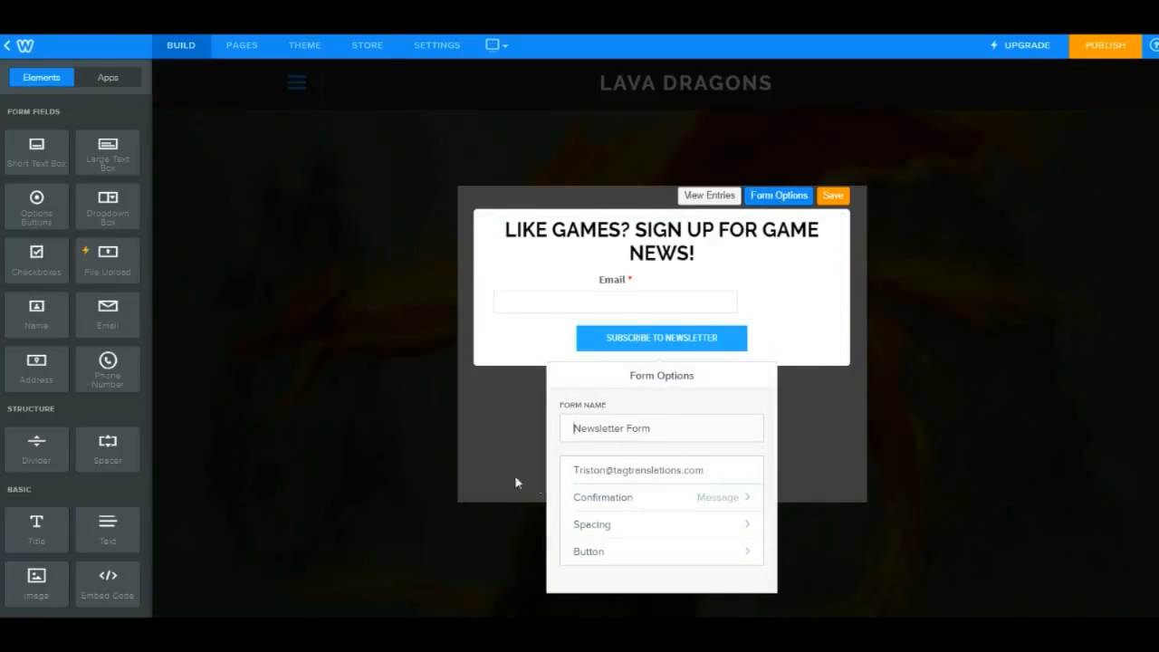
left_click(722, 505)
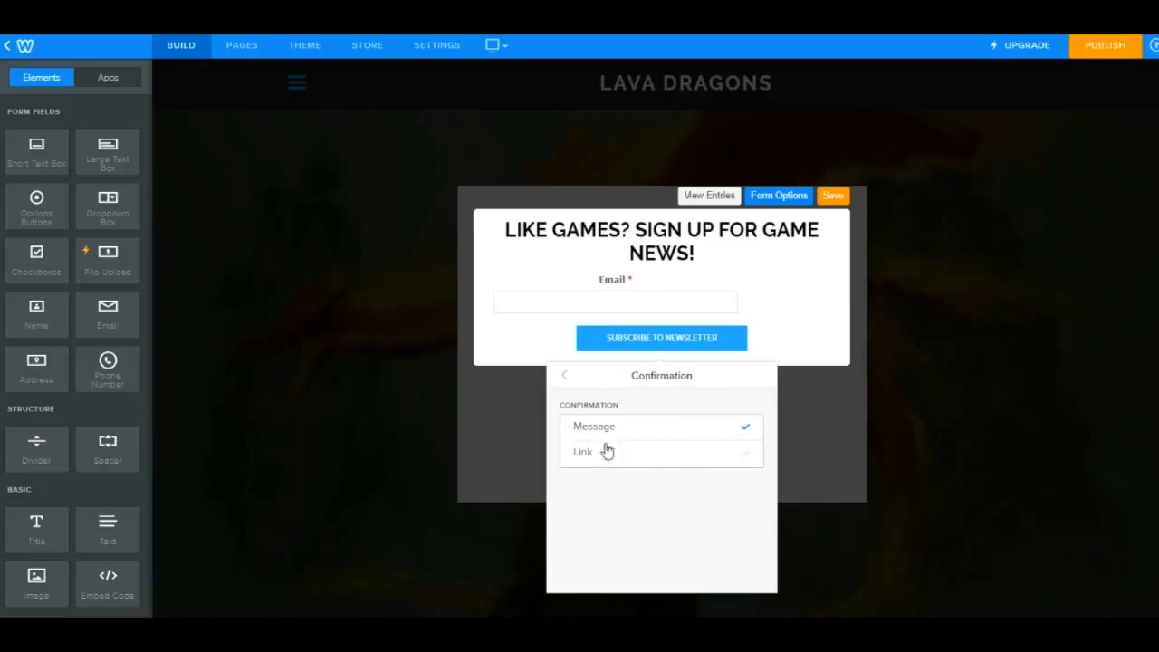
left_click(689, 454)
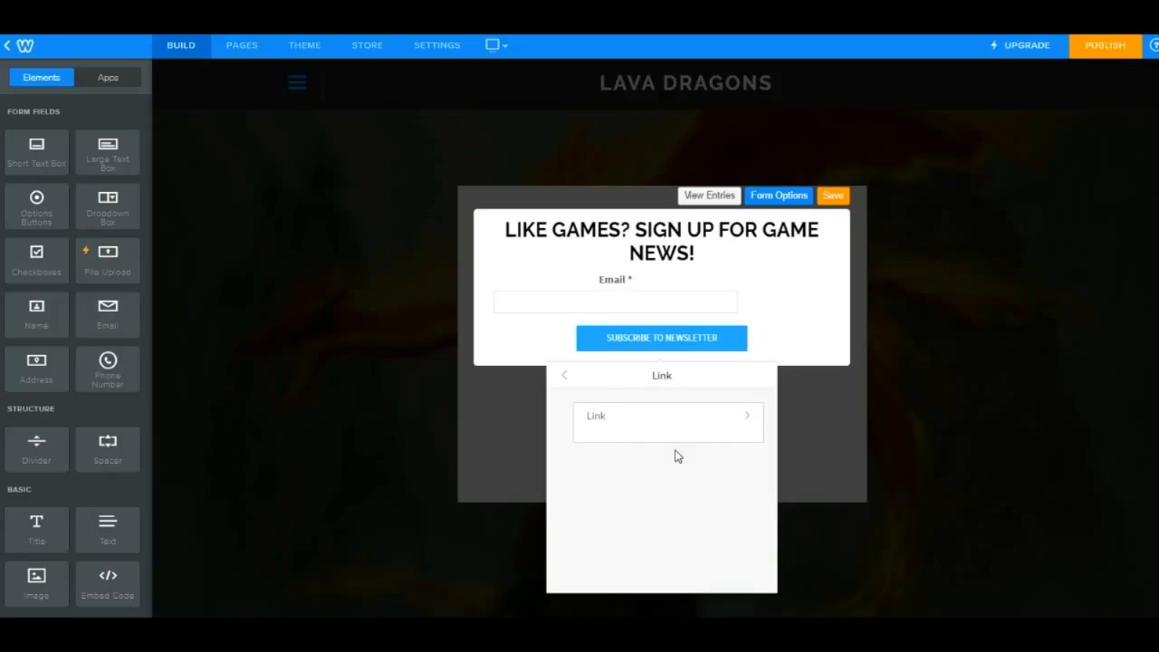
left_click(650, 429)
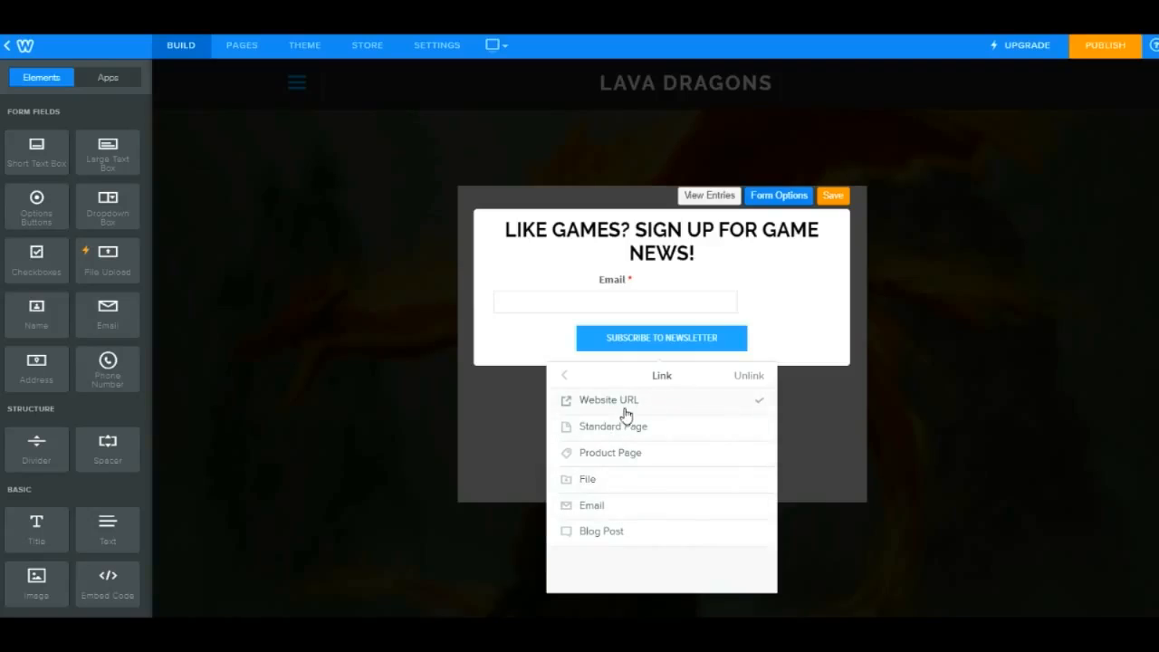
left_click(776, 263)
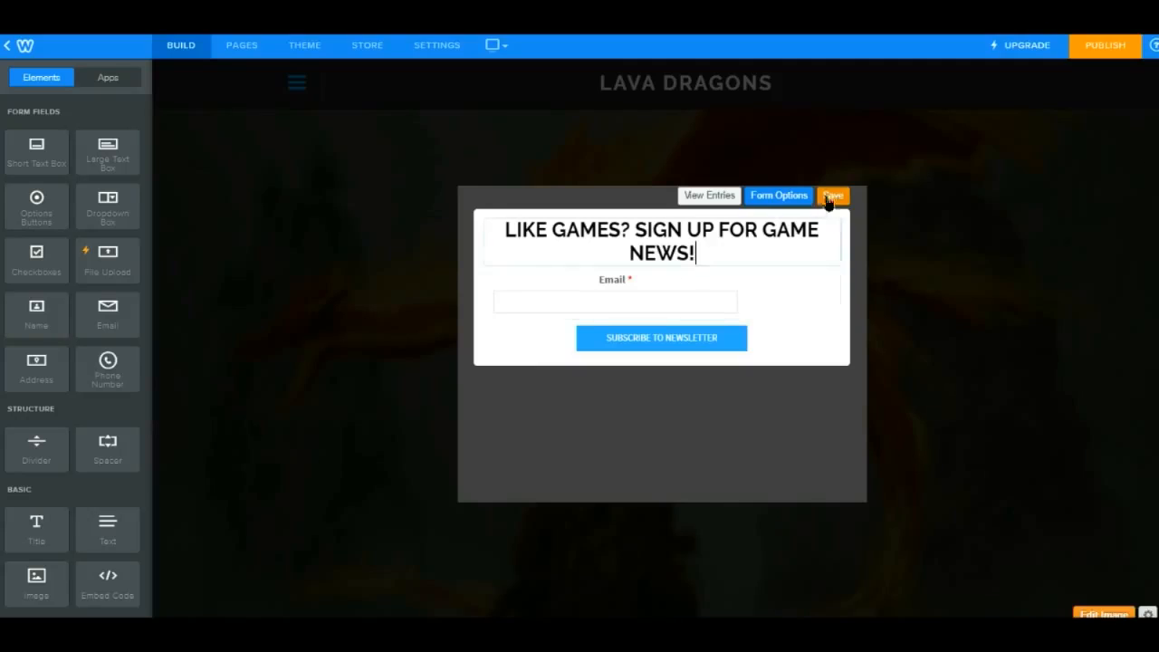
left_click(827, 200)
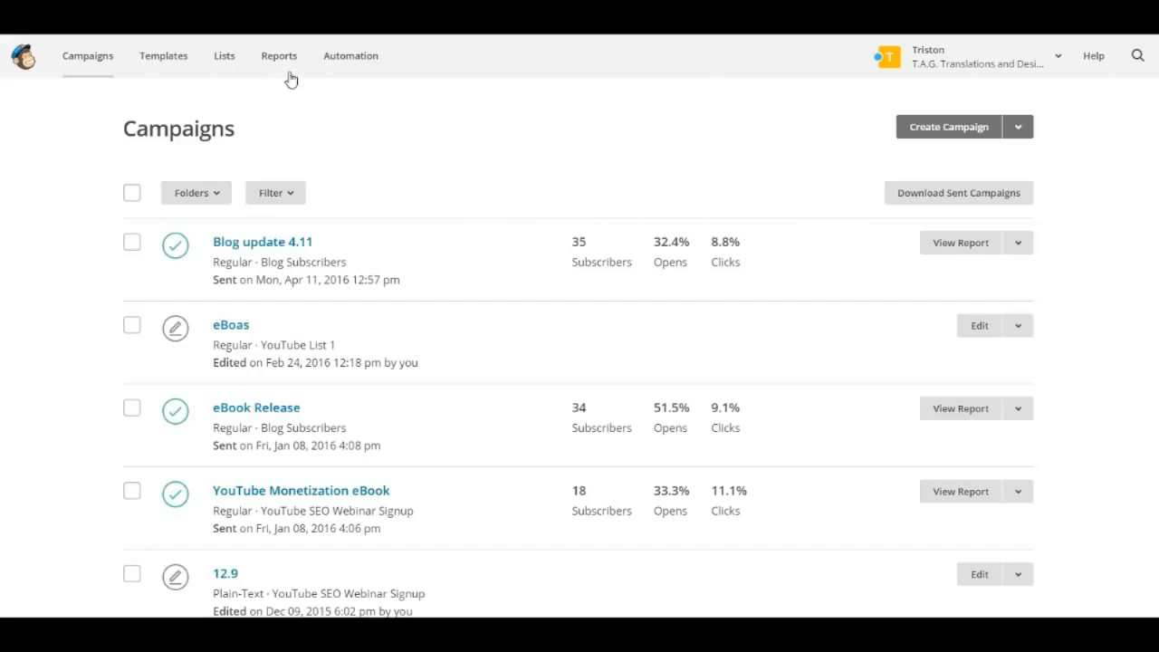
- Switch to MailChimp and browse the Lava Dragons list's subscriber and signup form options
left_click(233, 61)
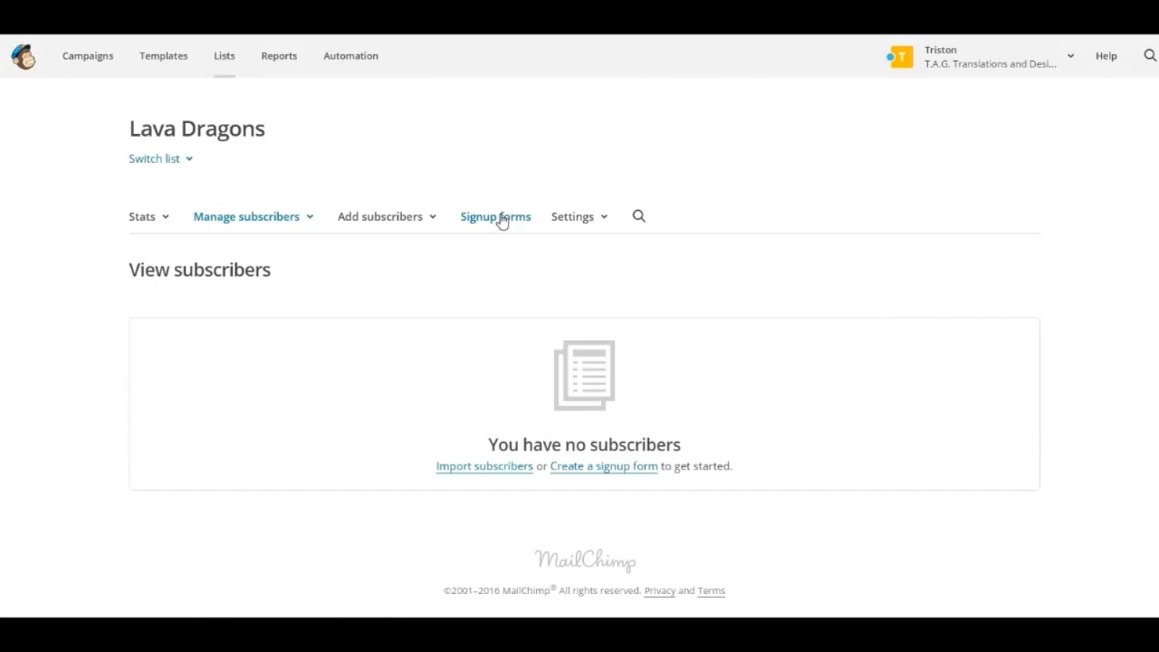
left_click(501, 219)
left_click(343, 218)
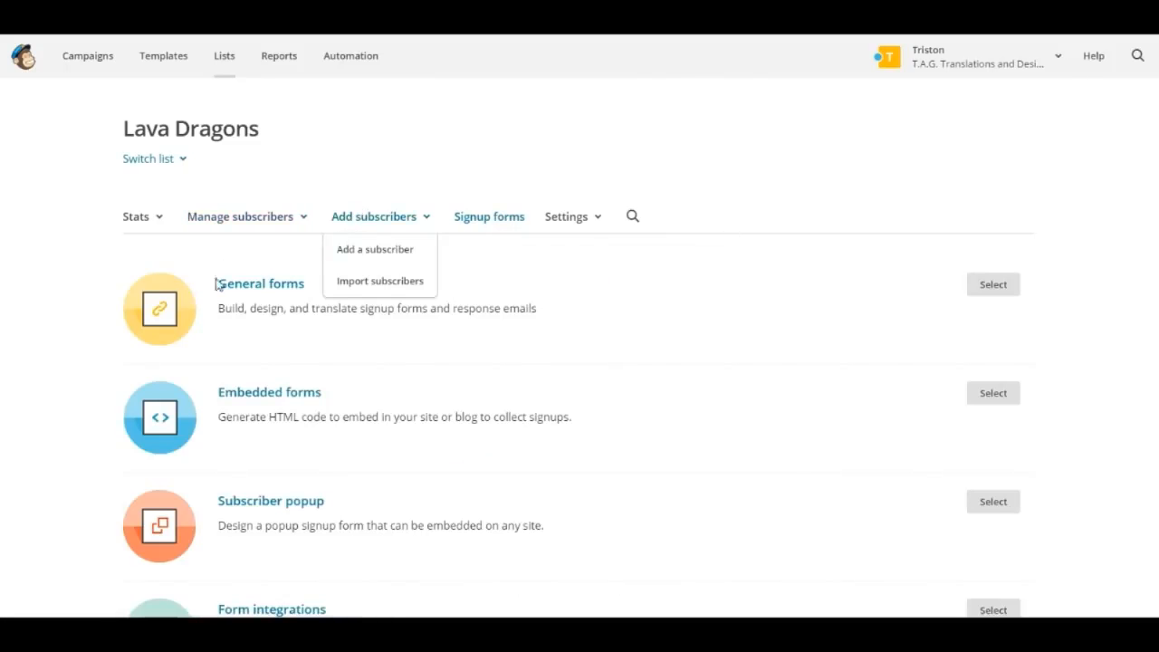
left_click(359, 250)
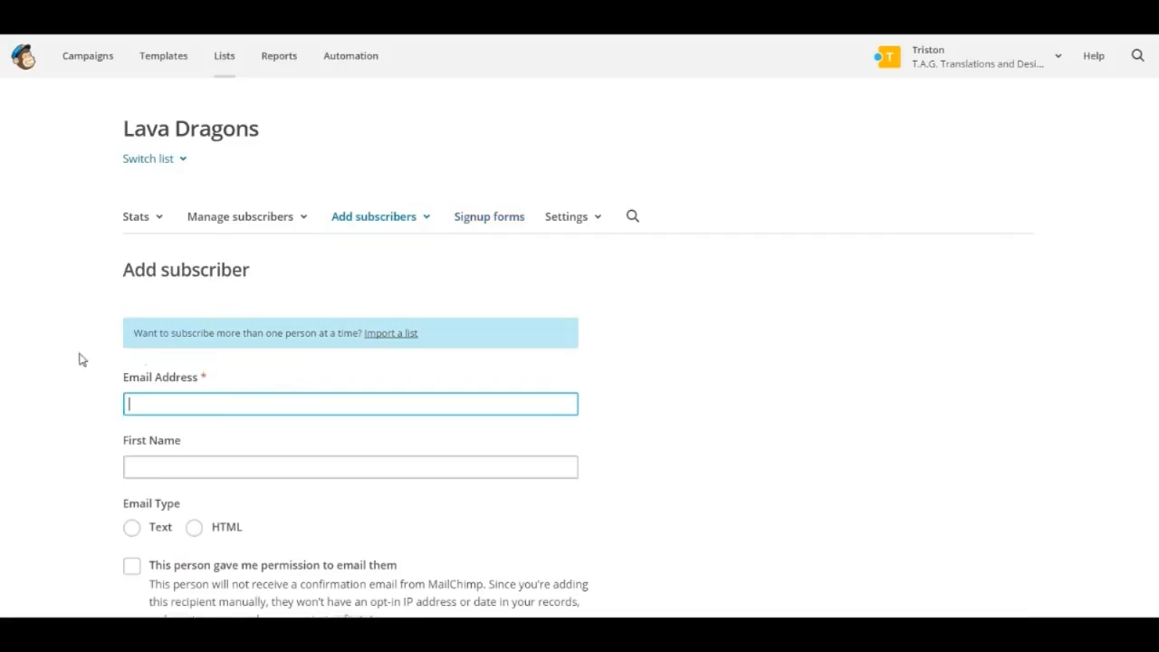
scroll(124, 390, "down", 1)
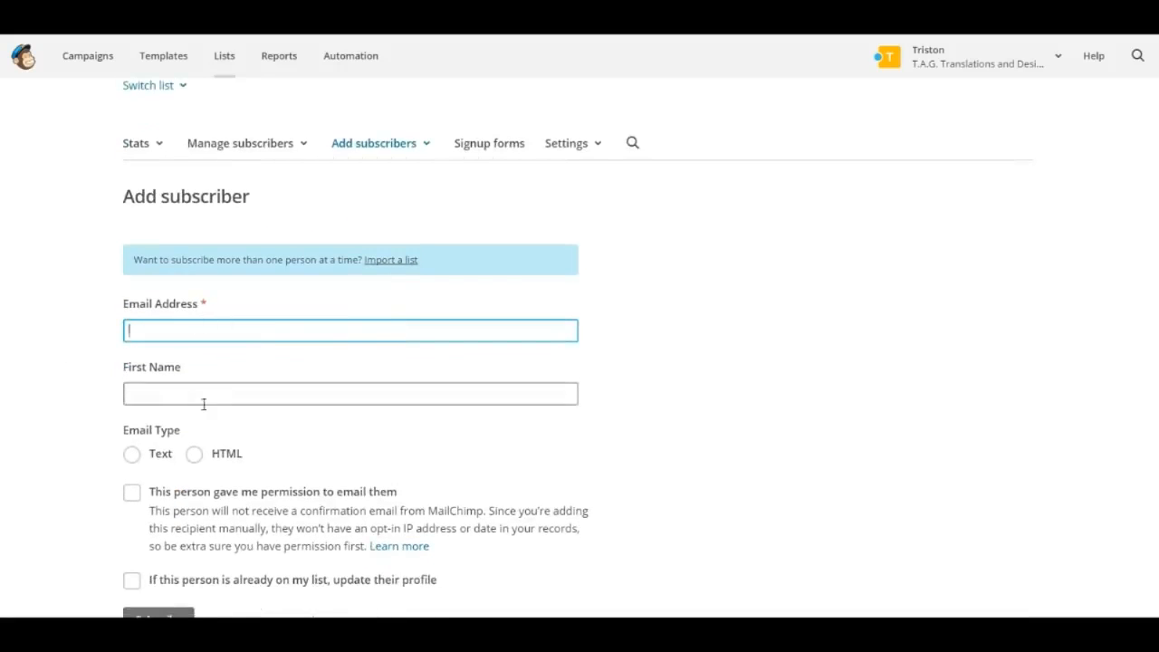
left_click(400, 143)
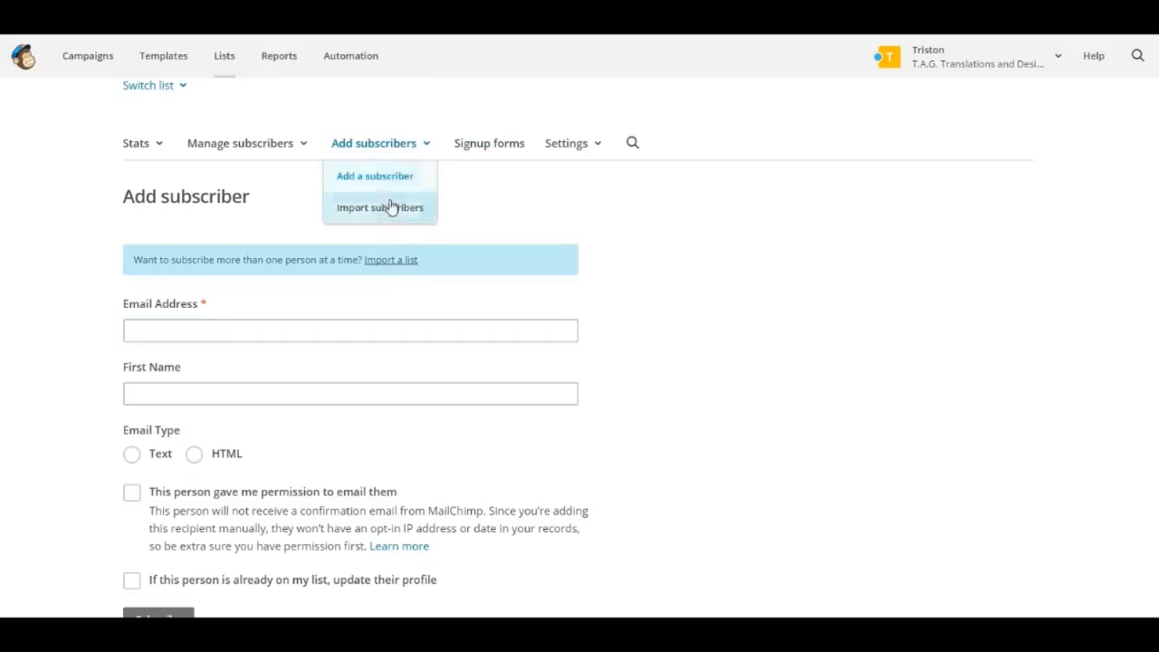
left_click(391, 207)
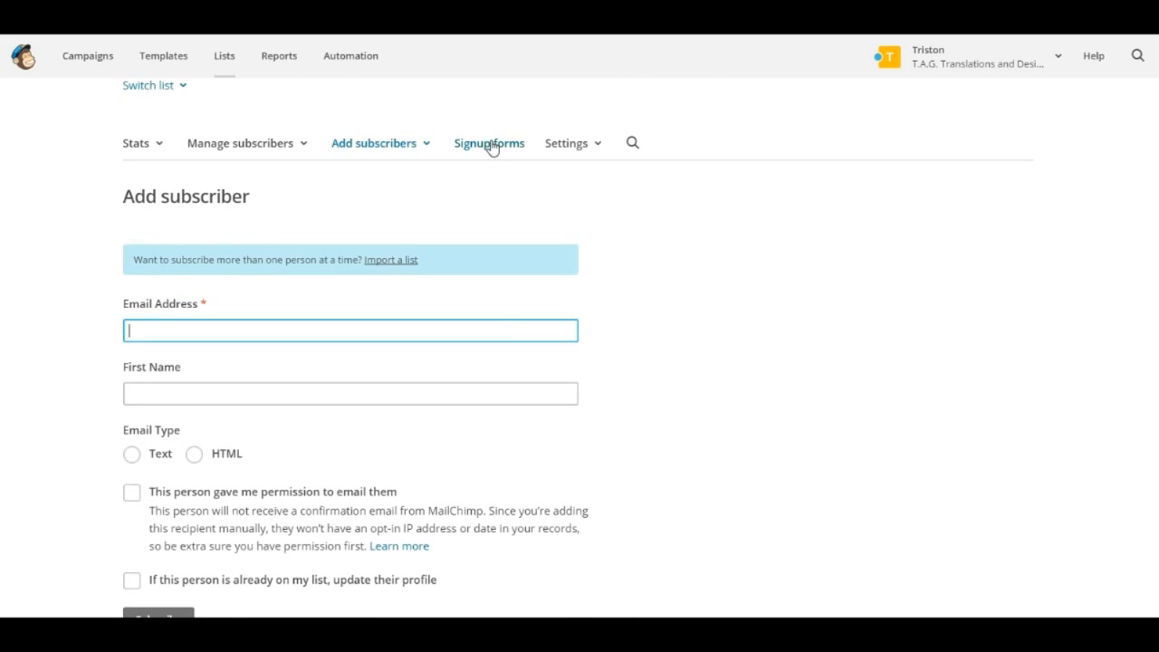
left_click(490, 147)
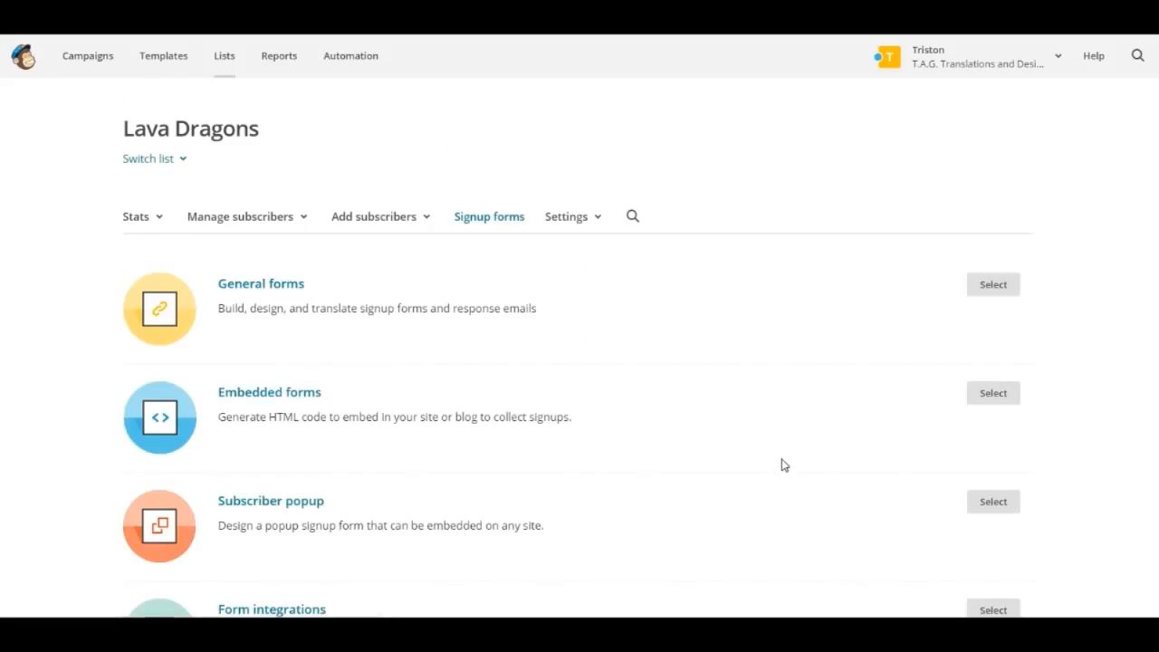
- Open Embedded forms, compare the form styles, and copy the Super Slim form's embed code
scroll(781, 465, "down", 1)
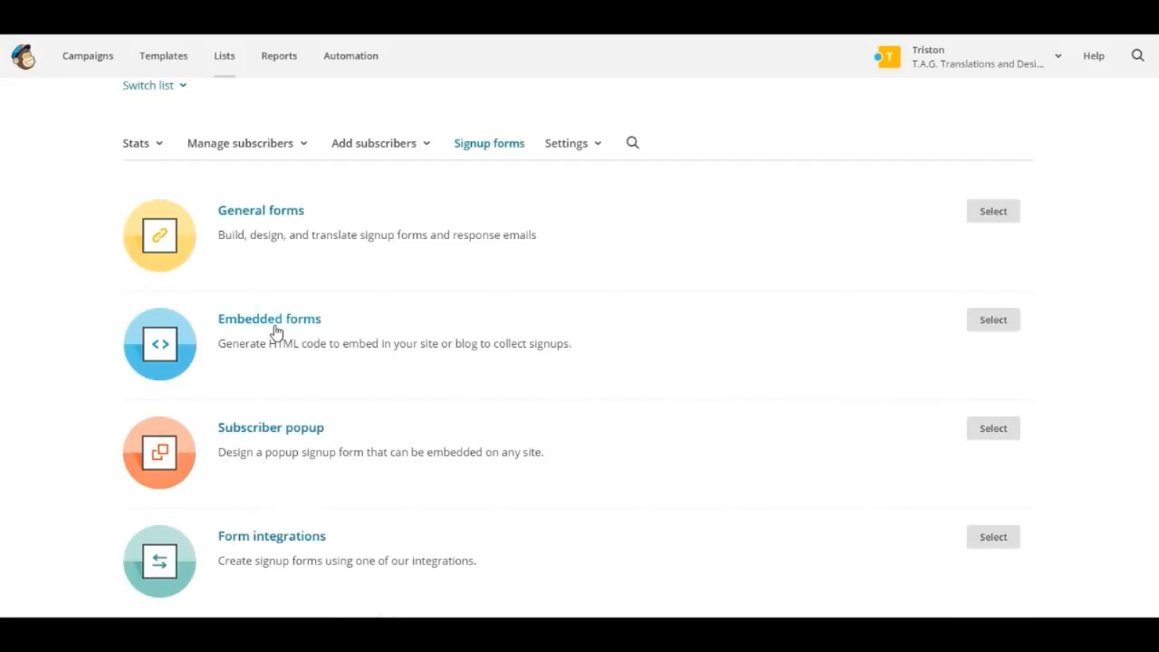
left_click(995, 321)
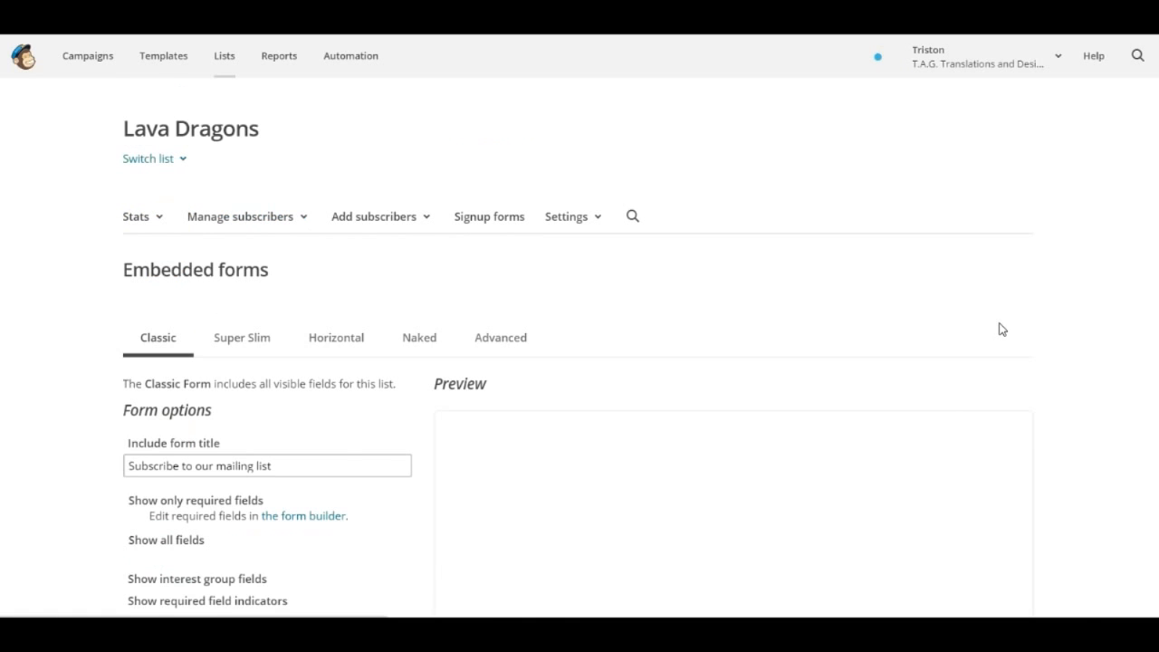
scroll(998, 442, "down", 1)
scroll(1074, 416, "down", 2)
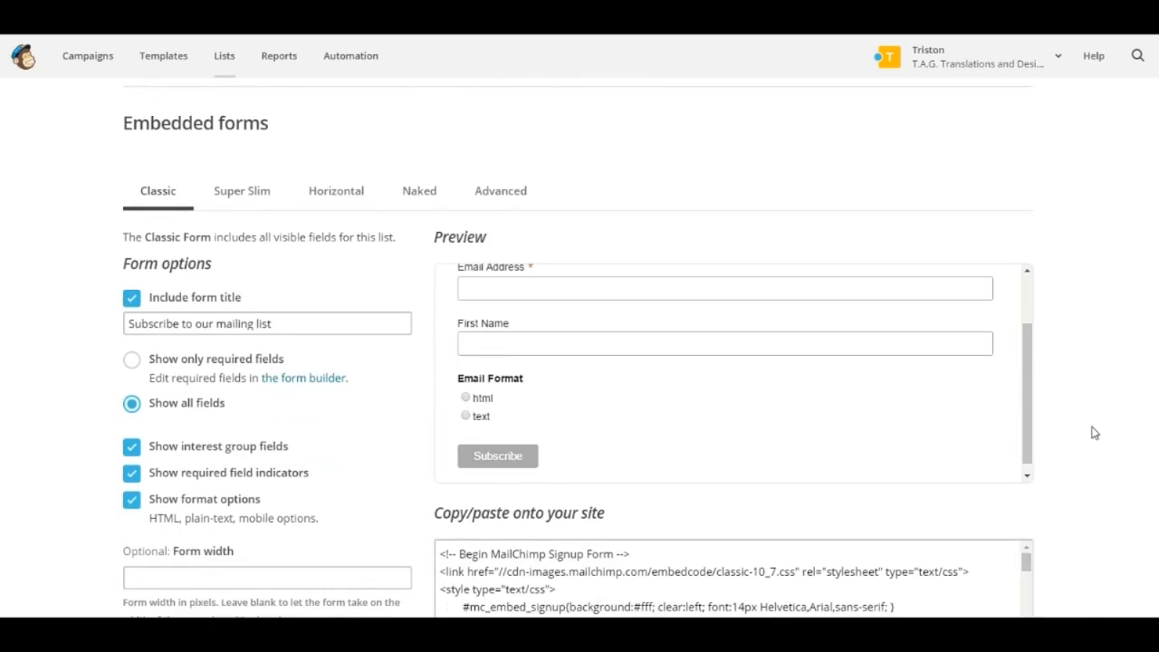
scroll(1077, 322, "down", 2)
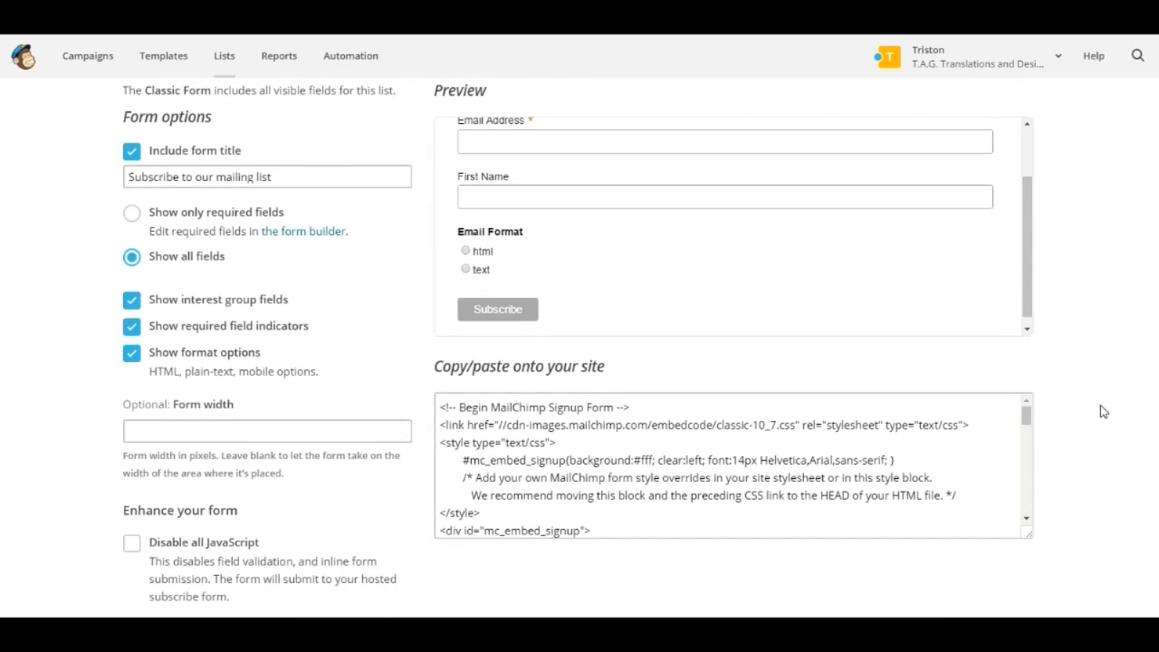
scroll(1103, 411, "up", 1)
left_click(249, 119)
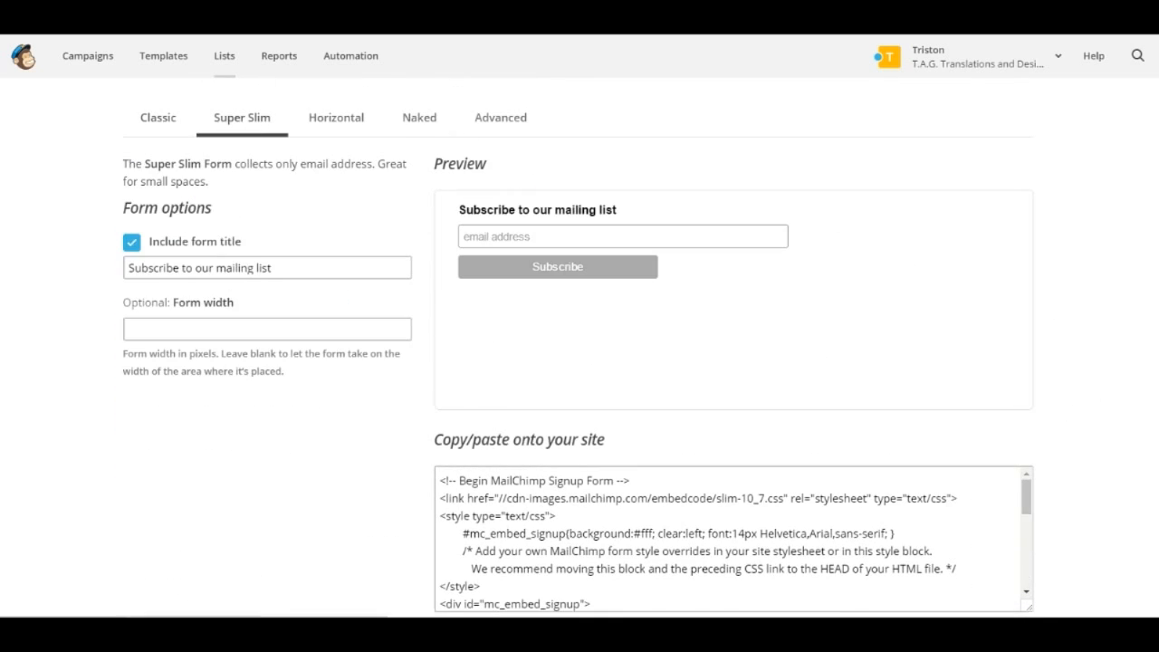
left_click(333, 117)
left_click(419, 119)
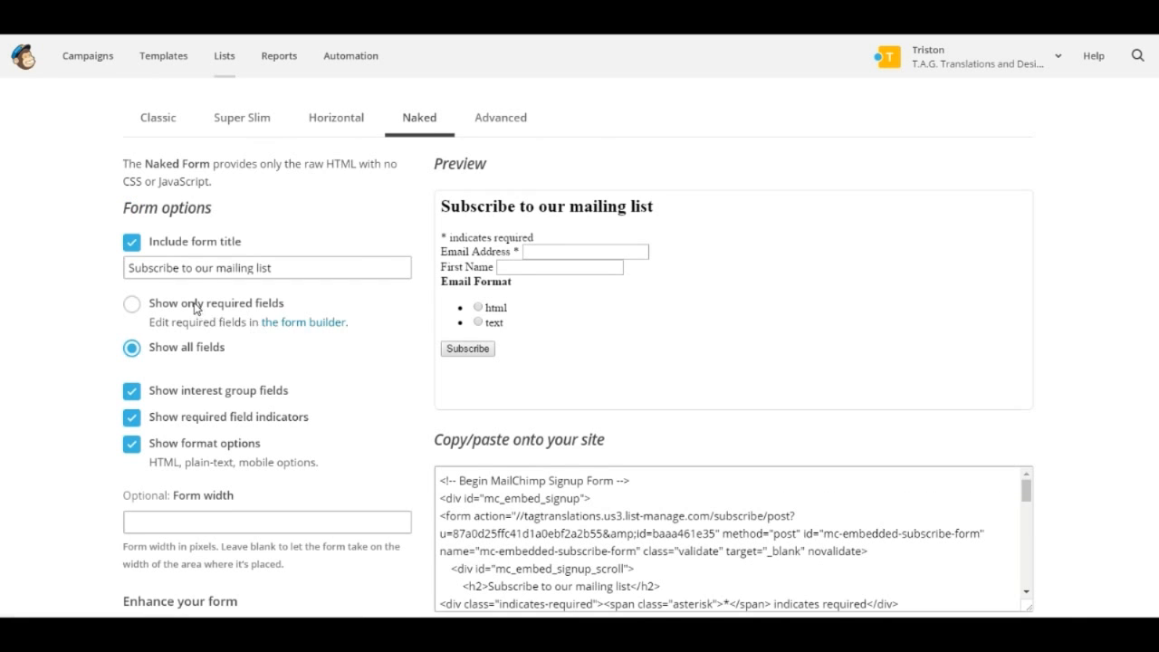
left_click(471, 127)
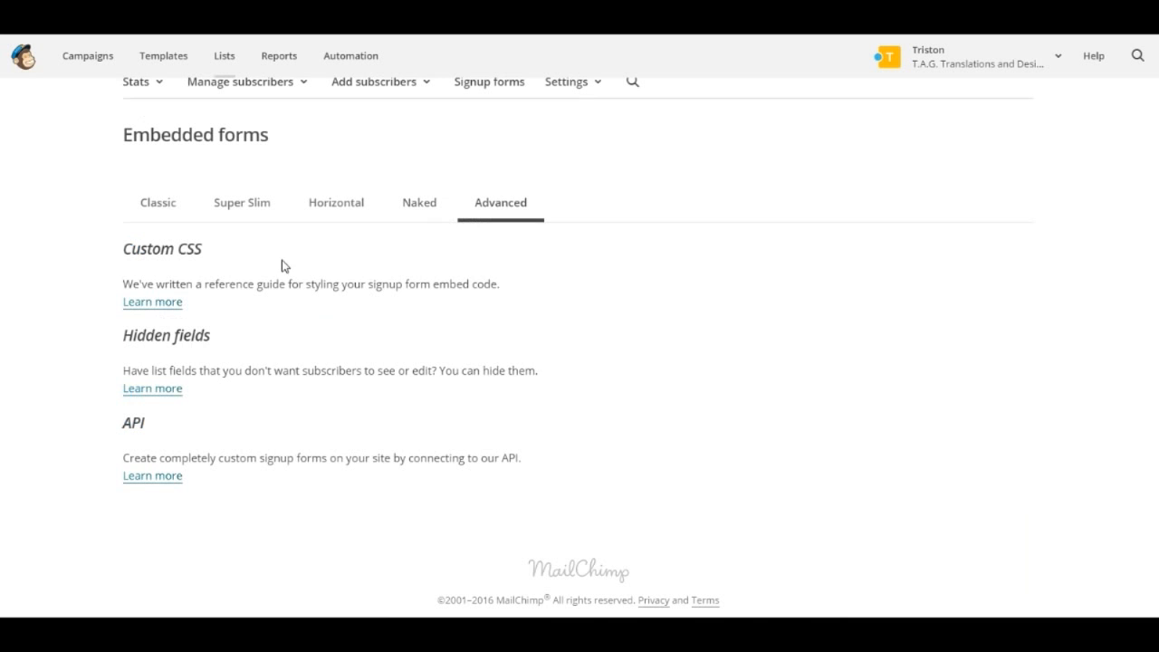
left_click(237, 202)
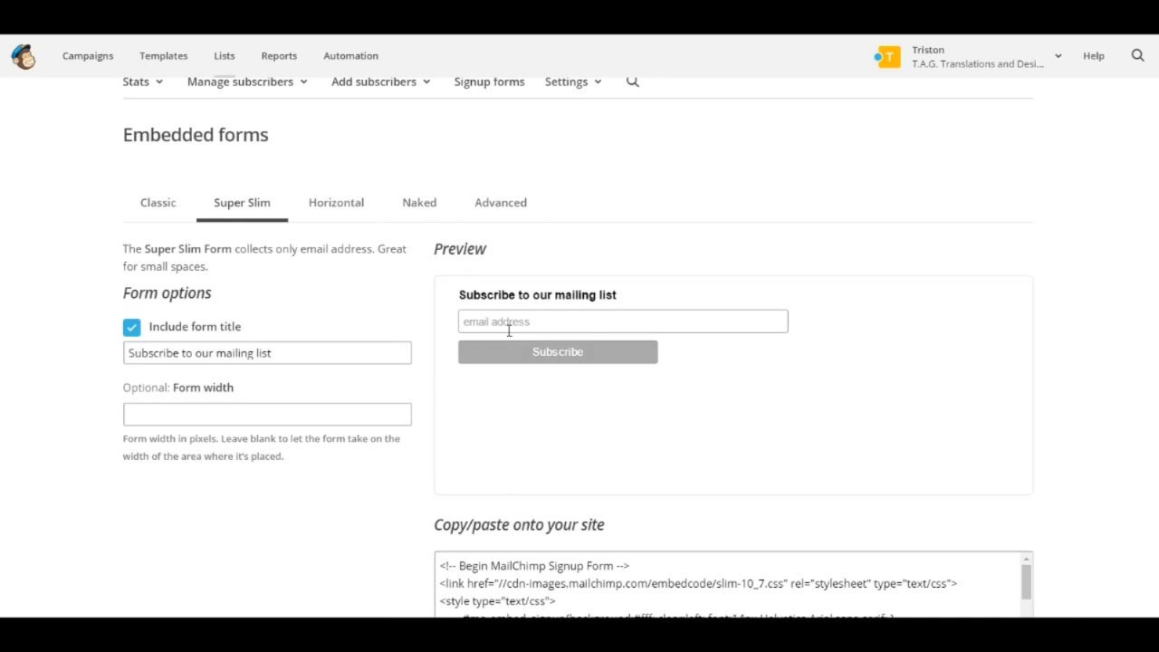
scroll(363, 551, "down", 3)
left_click(691, 474)
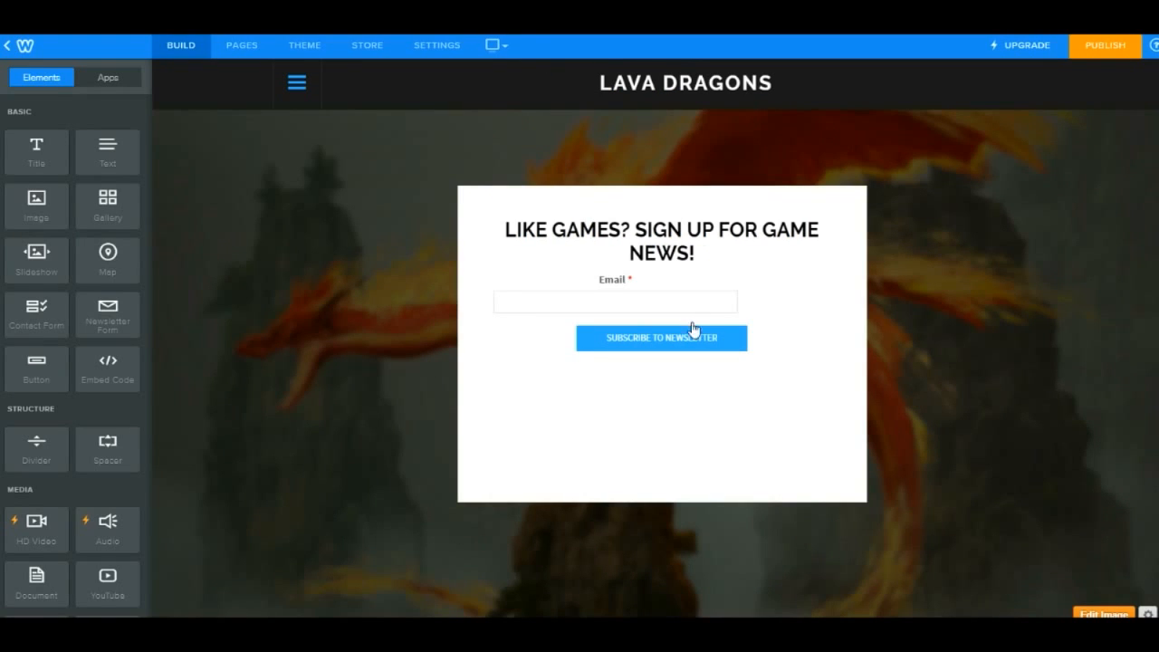
- Add an Embed Code element below the newsletter form in Weebly and paste the Super Slim code into it
left_click_drag(107, 369, 728, 409)
left_click(608, 381)
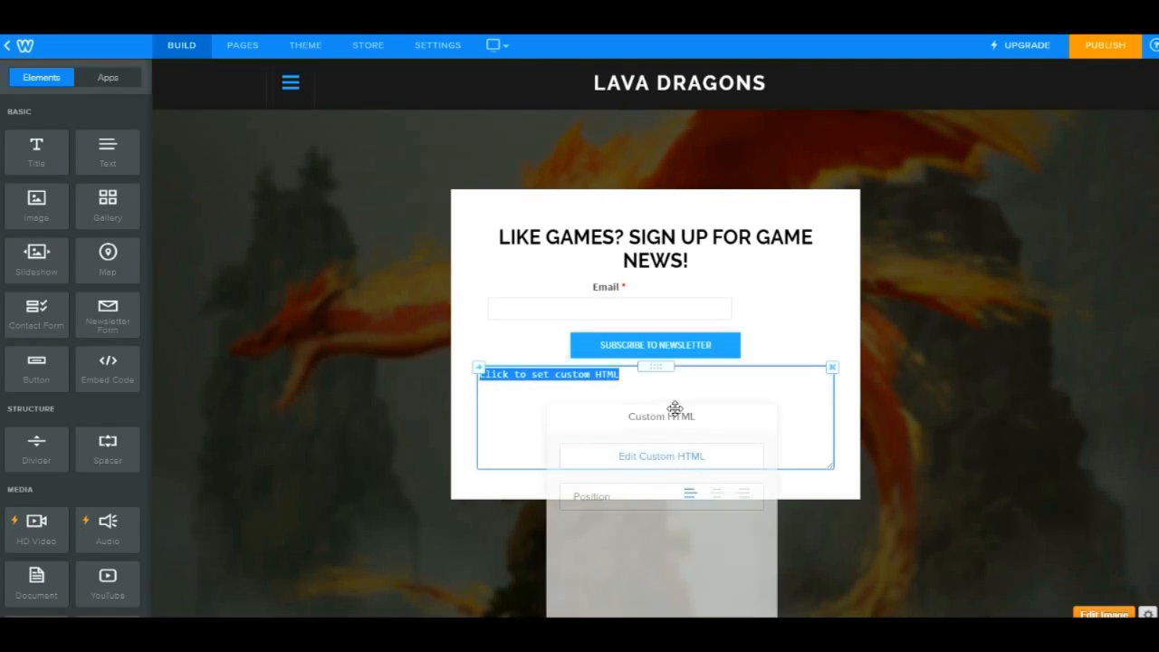
left_click(888, 457)
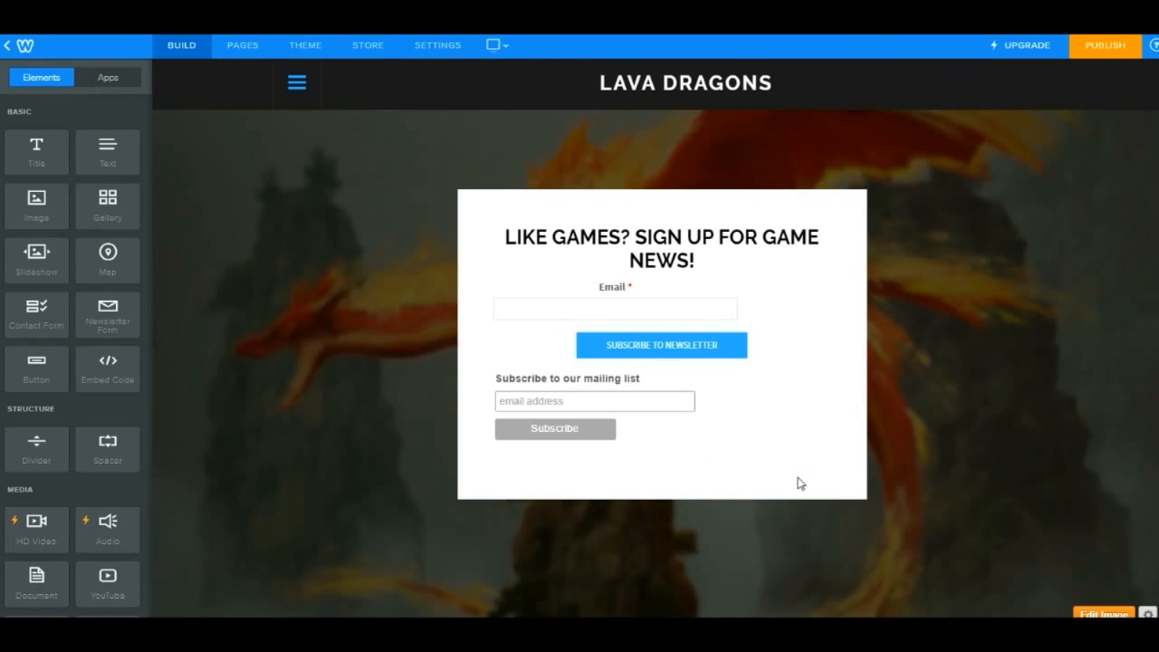
- Delete the Weebly newsletter form from the splash box
left_click(838, 226)
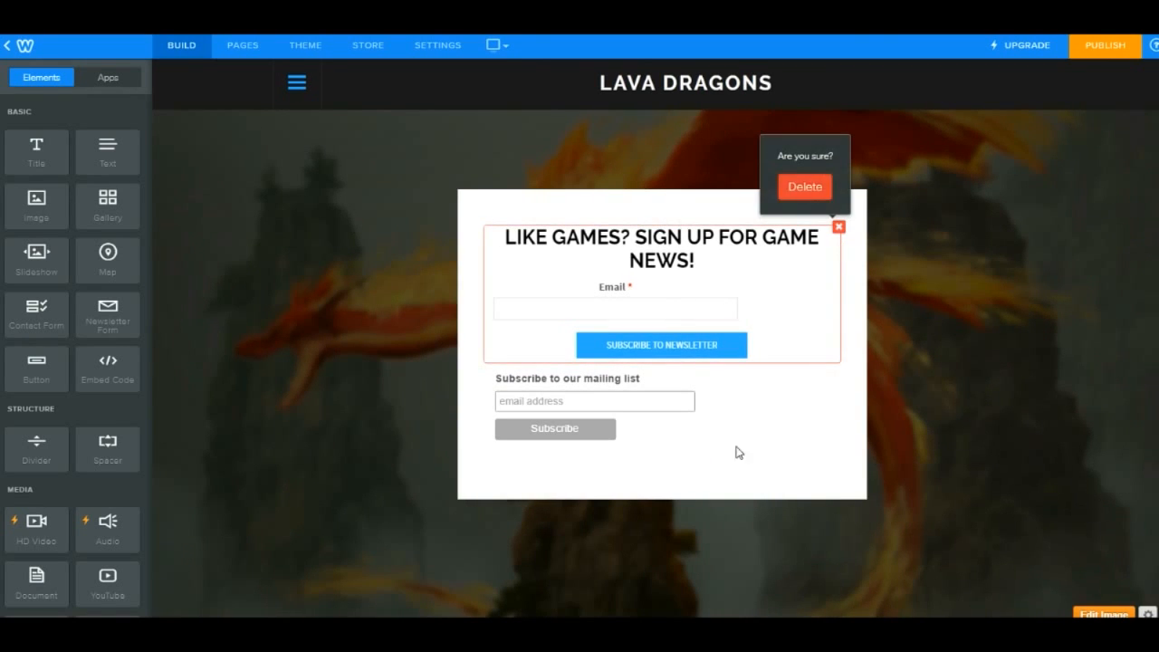
left_click(805, 189)
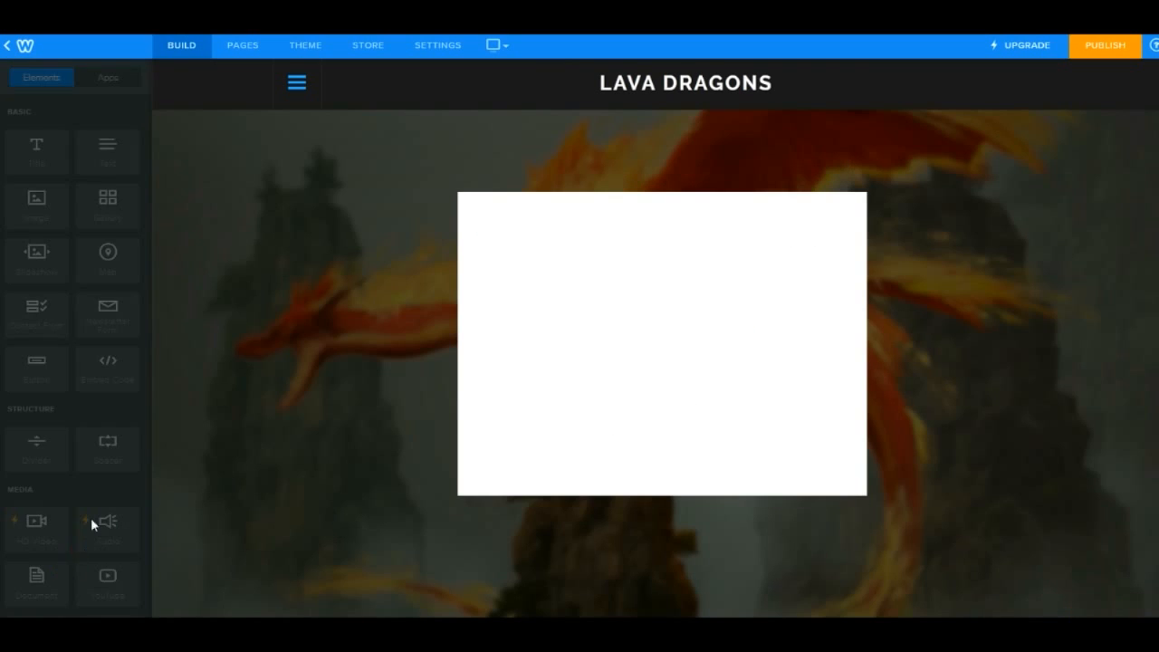
- Add a Title element above the embedded signup form and center the form's position
left_click_drag(36, 147, 669, 221)
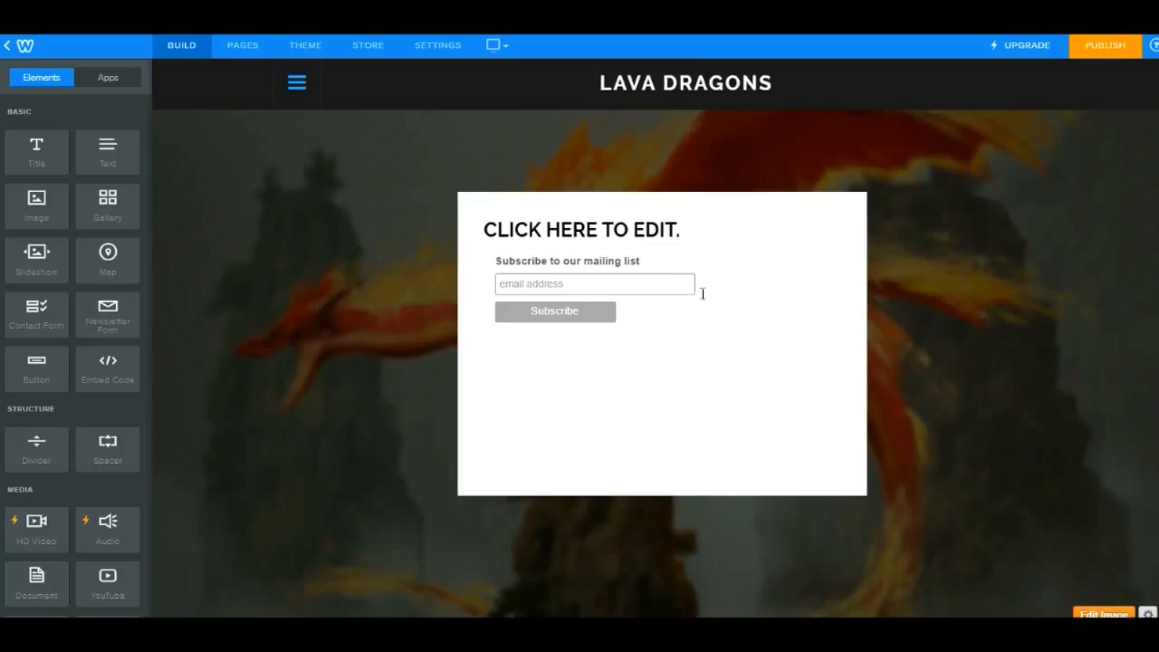
left_click(773, 295)
left_click(718, 438)
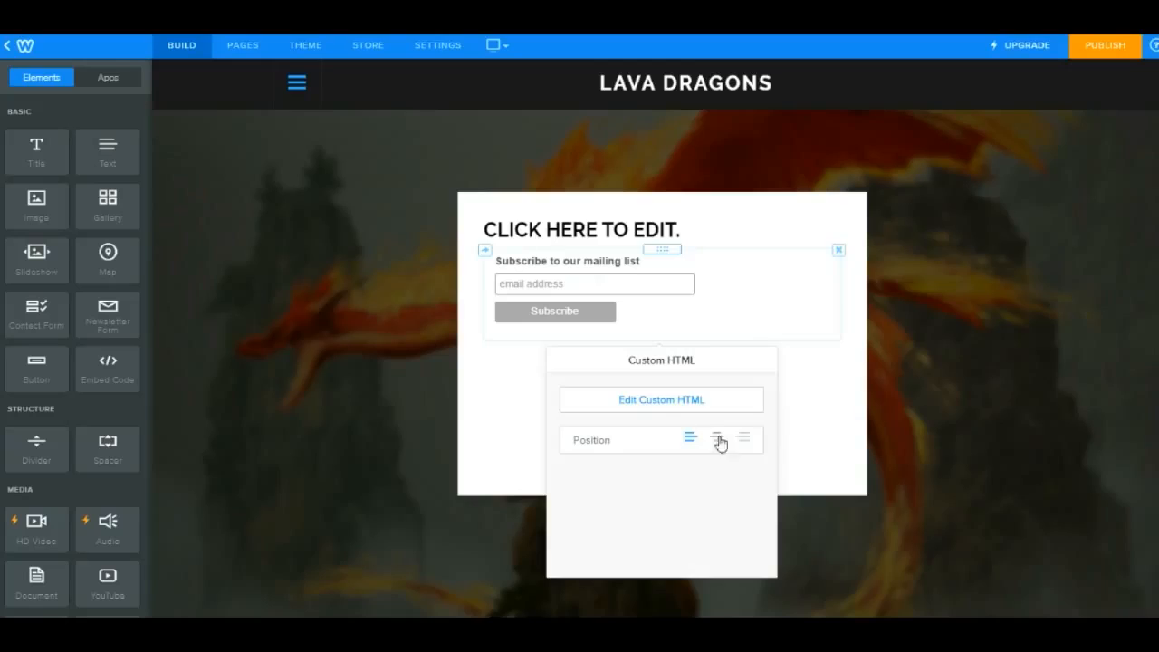
left_click(811, 426)
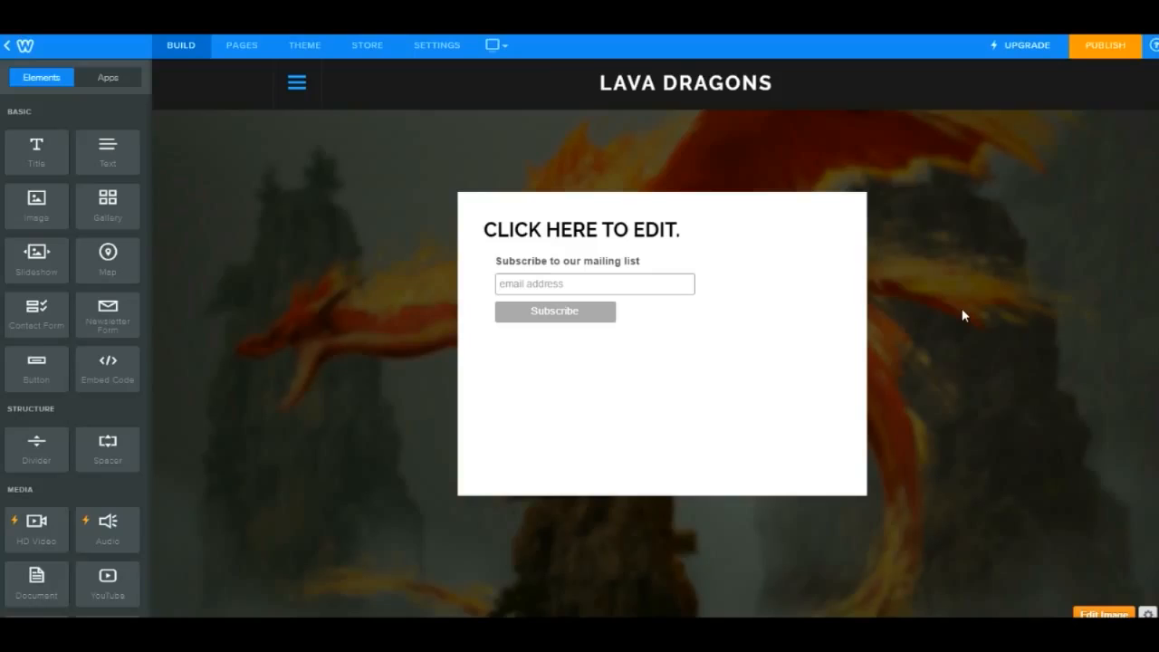
- Publish the site and refresh the live page to view the landing page
left_click(1104, 47)
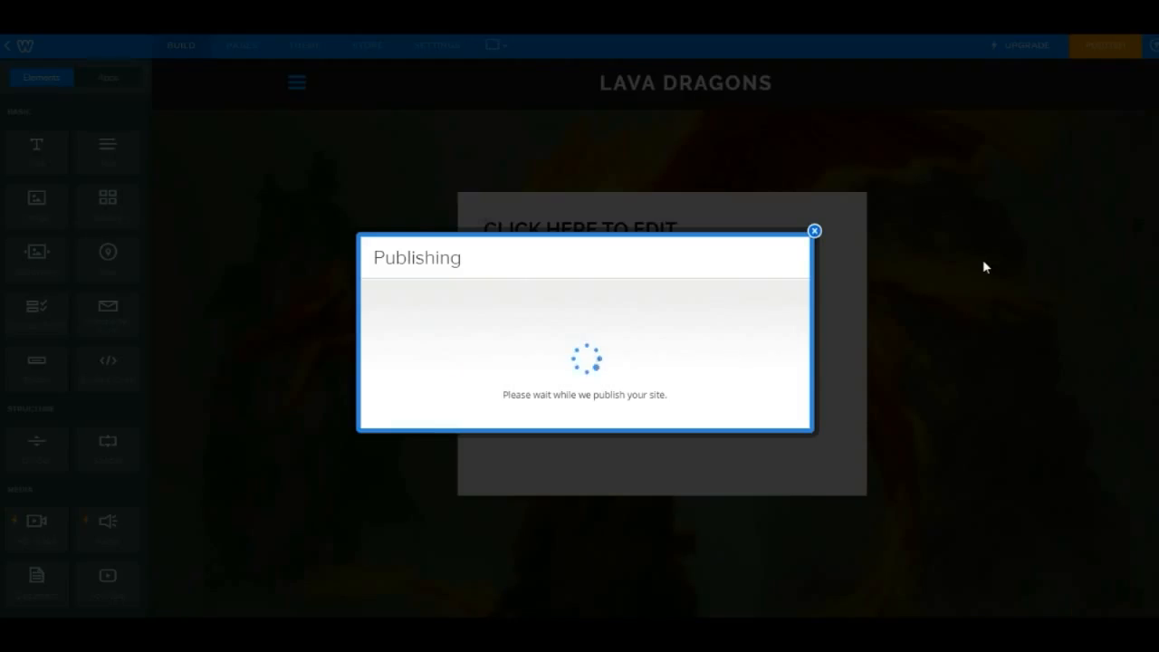
left_click(814, 157)
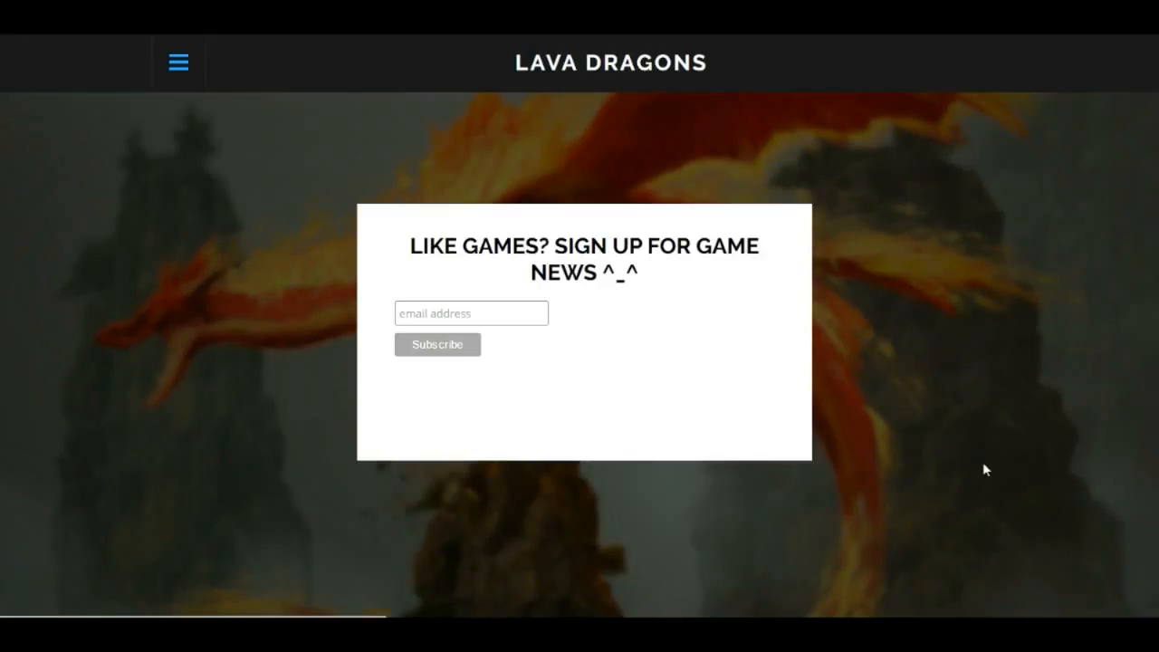
key("F5")
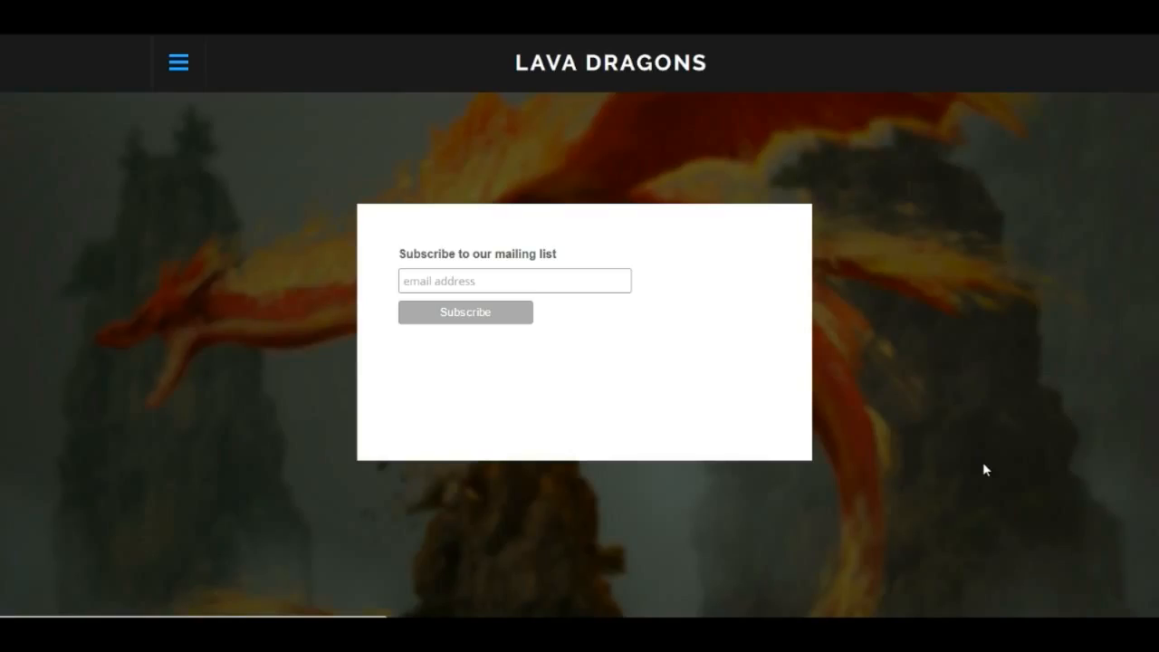